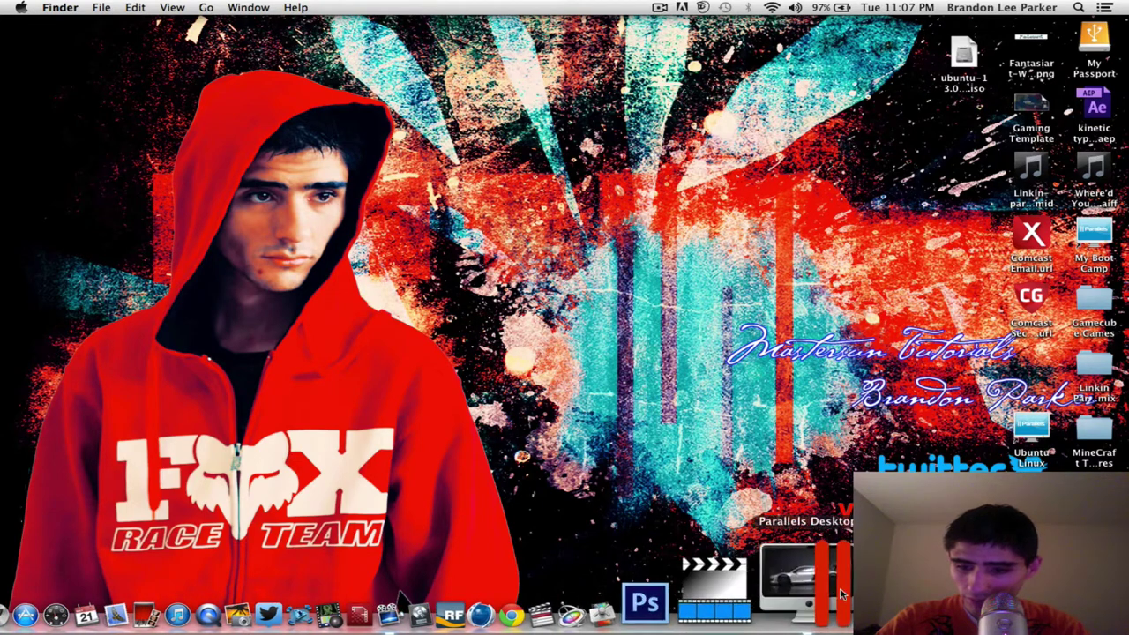
- Start the Ubuntu virtual machine from Parallels Desktop in the Dock
{"action": "left_click", "coordinate": [838, 596]}
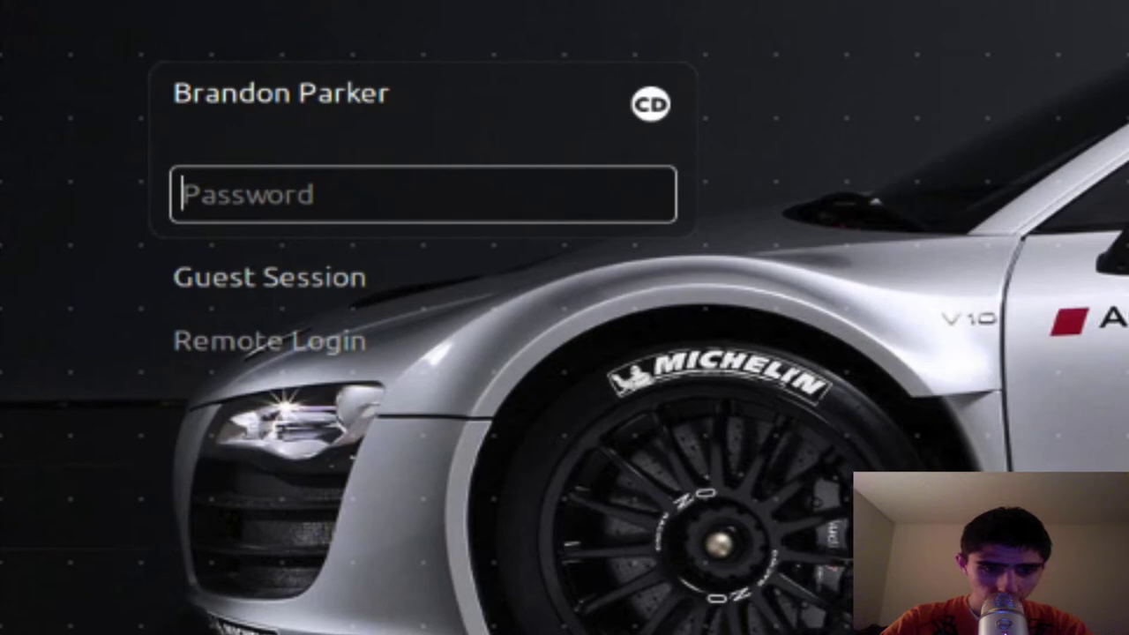
- Select the Ubuntu (Default) session and log in with the account password
{"action": "left_click", "coordinate": [662, 102]}
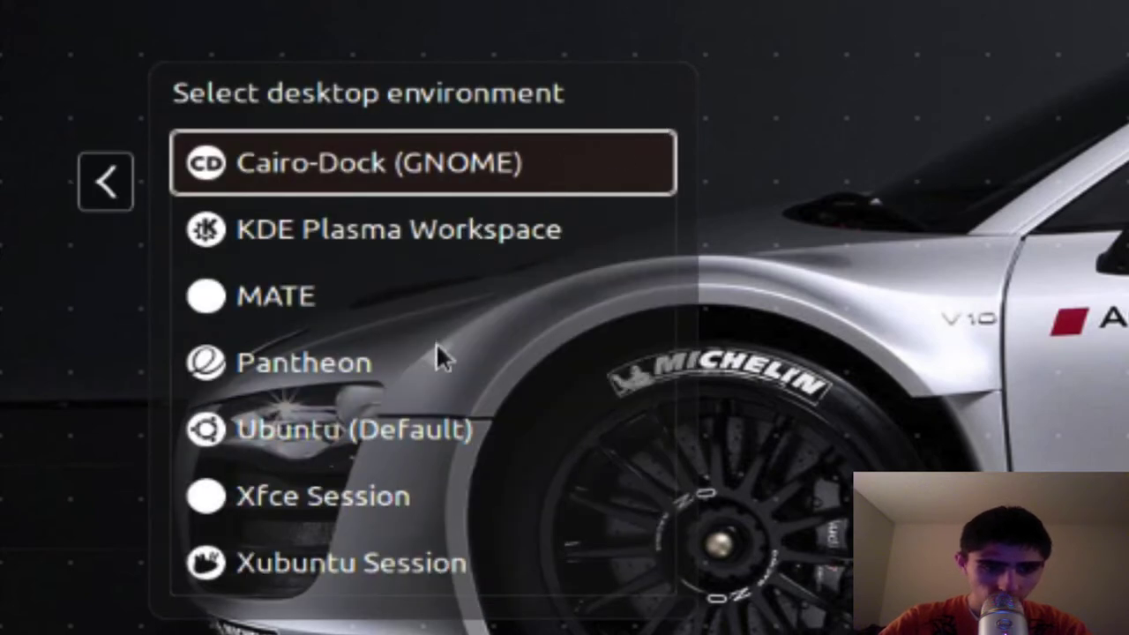
{"action": "left_click", "coordinate": [424, 435]}
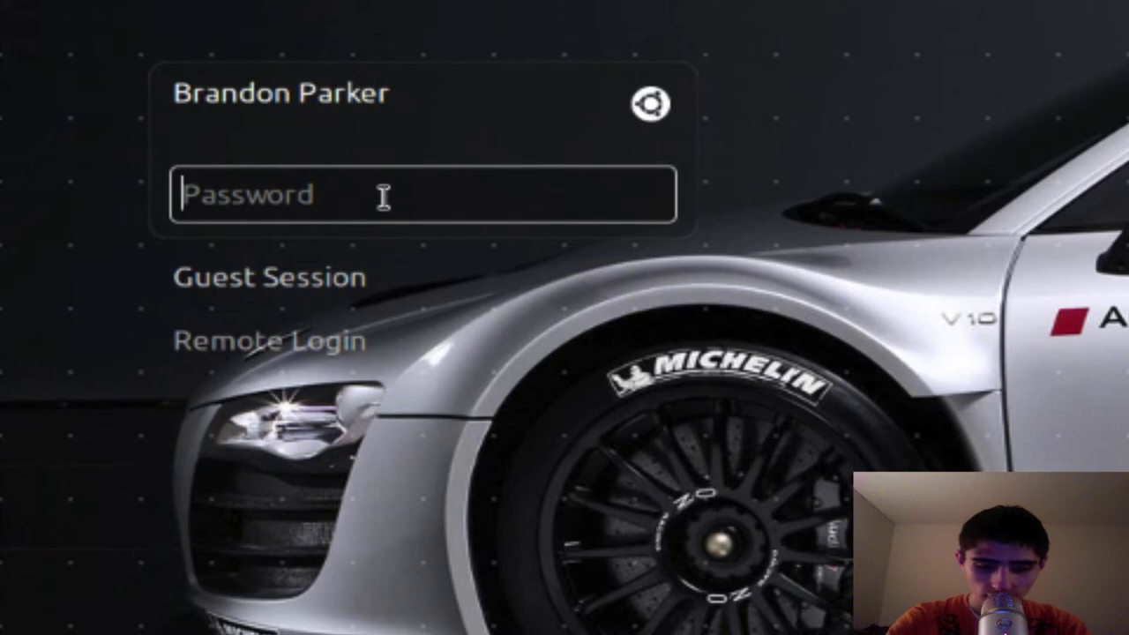
{"action": "type", "text": "•••••••••"}
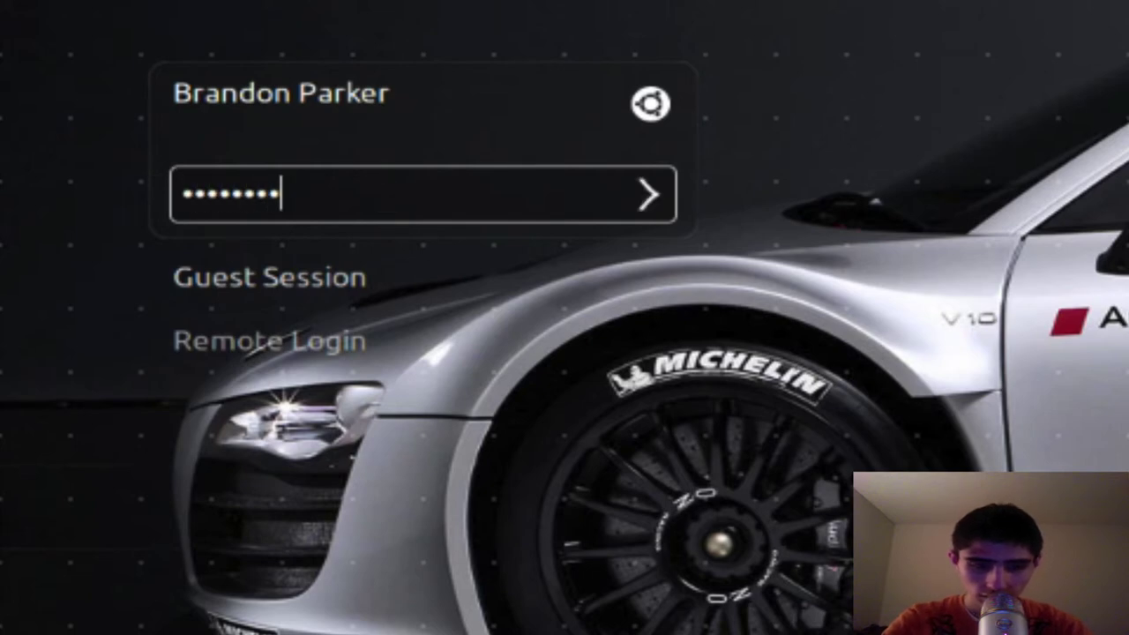
{"action": "key", "text": "Return"}
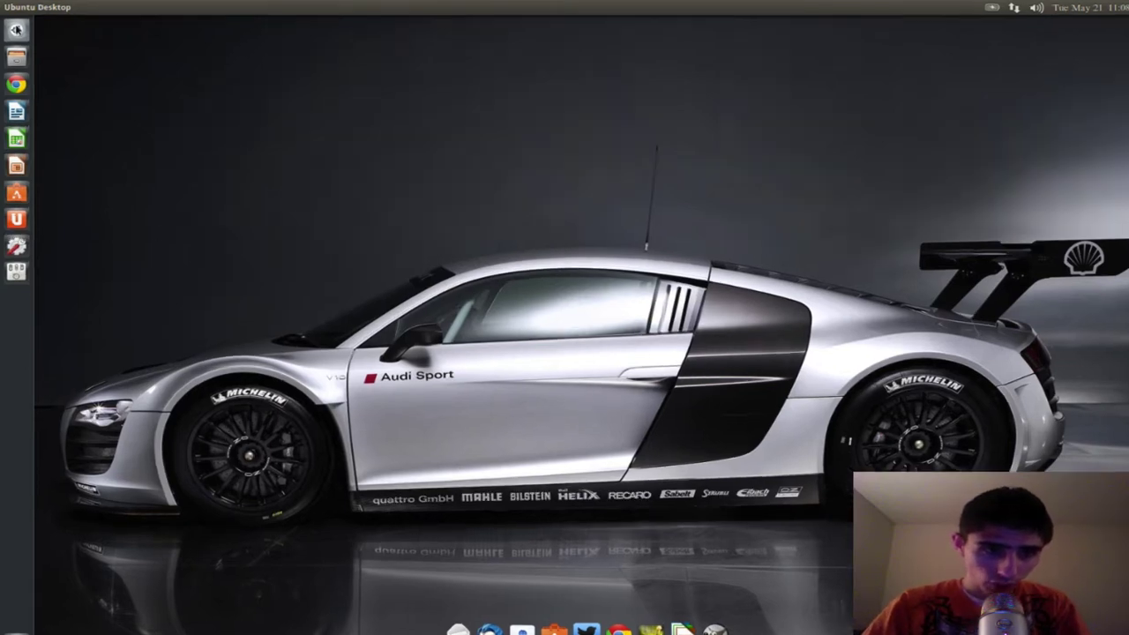
- Open the Unity Dash, close it, and reopen it to show recent apps and files
{"action": "left_click", "coordinate": [16, 29]}
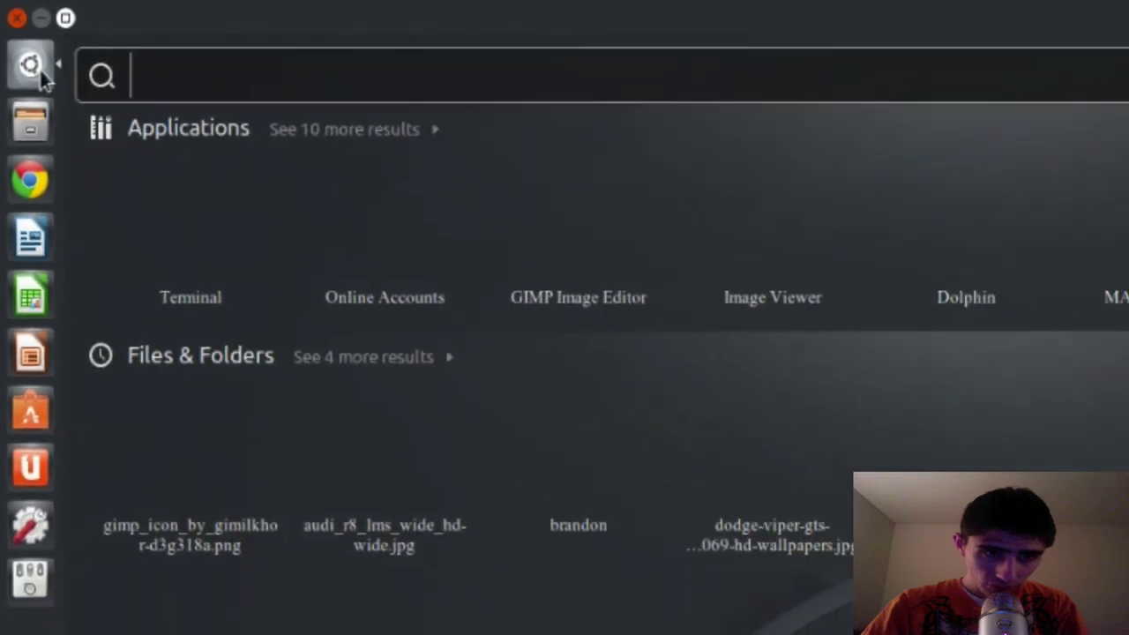
{"action": "left_click", "coordinate": [361, 141]}
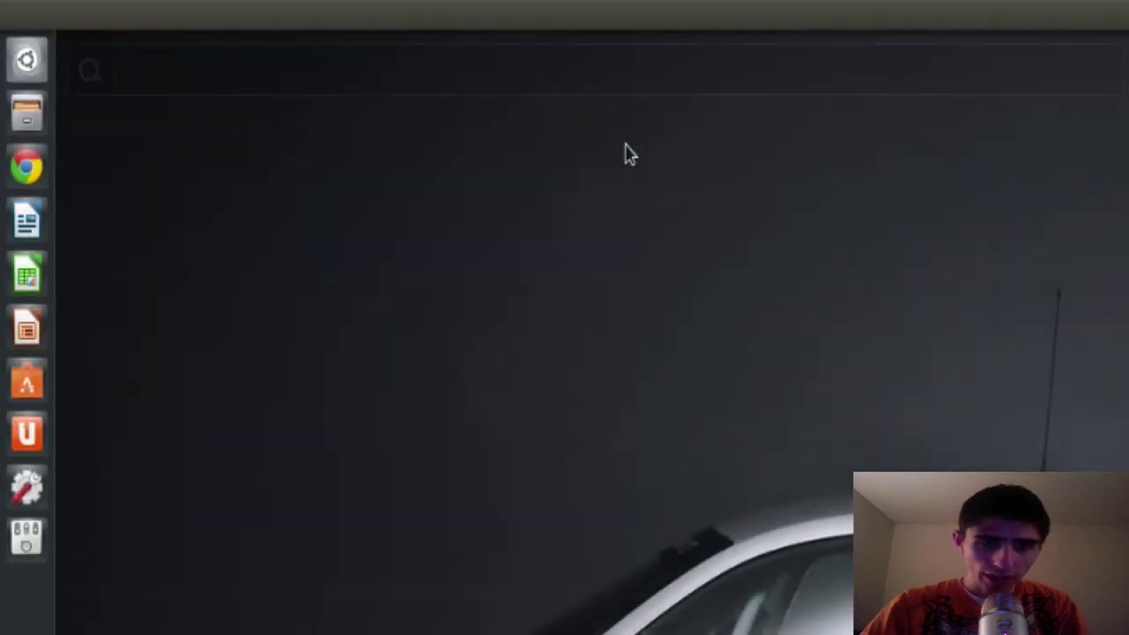
{"action": "left_click", "coordinate": [19, 62]}
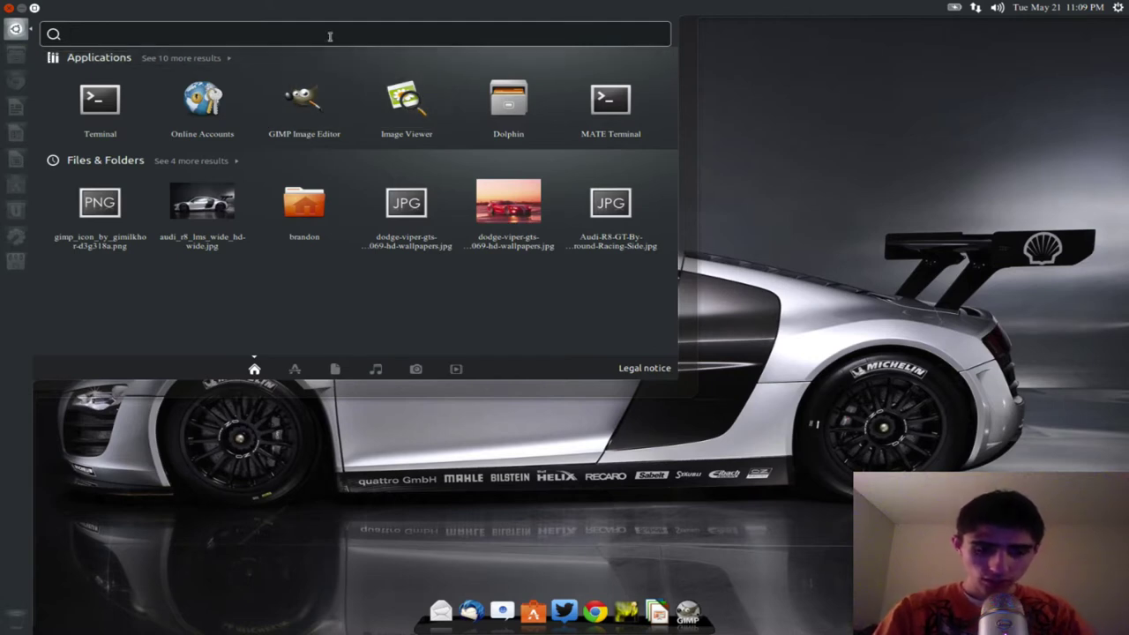
- Search the Dash for 'Cairo' and launch Cairo-Dock (no OpenGL)
{"action": "type", "text": "Ca"}
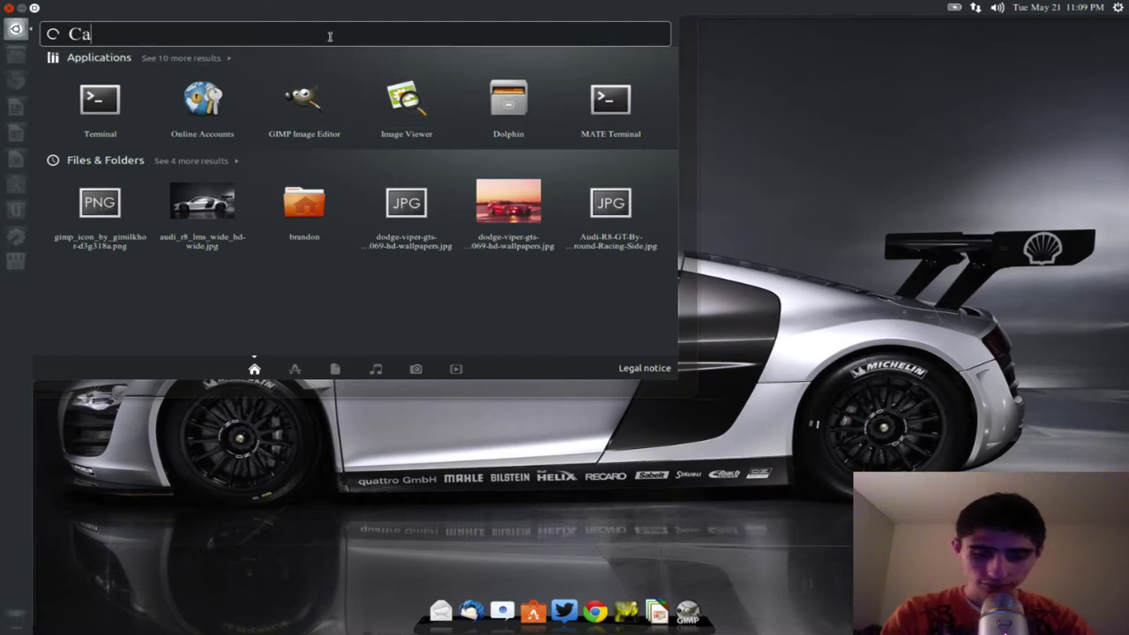
{"action": "type", "text": "iro"}
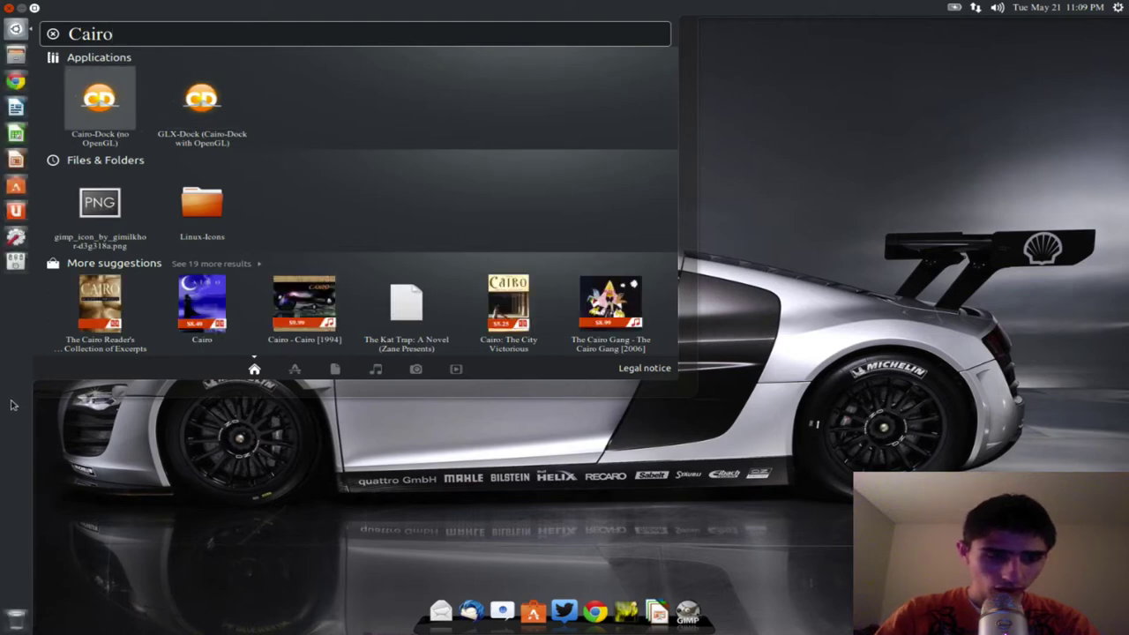
{"action": "left_click", "coordinate": [173, 432]}
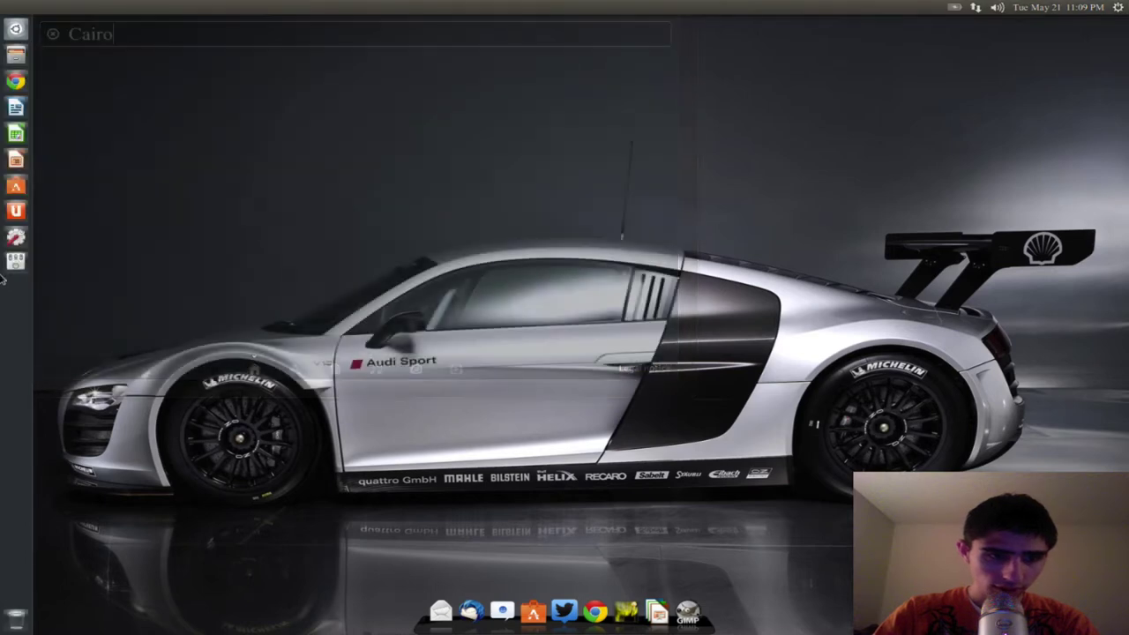
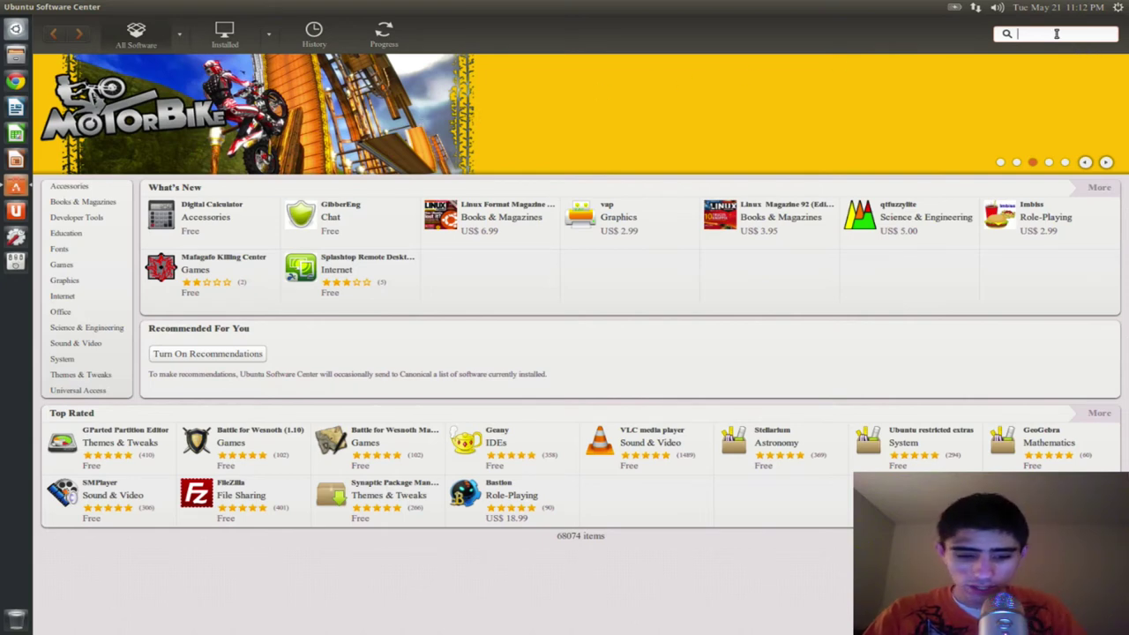
- Search for 'Cairo' and show the details of the installed GLX-Dock (Cairo-Dock with OpenGL) package
{"action": "type", "text": "Ci"}
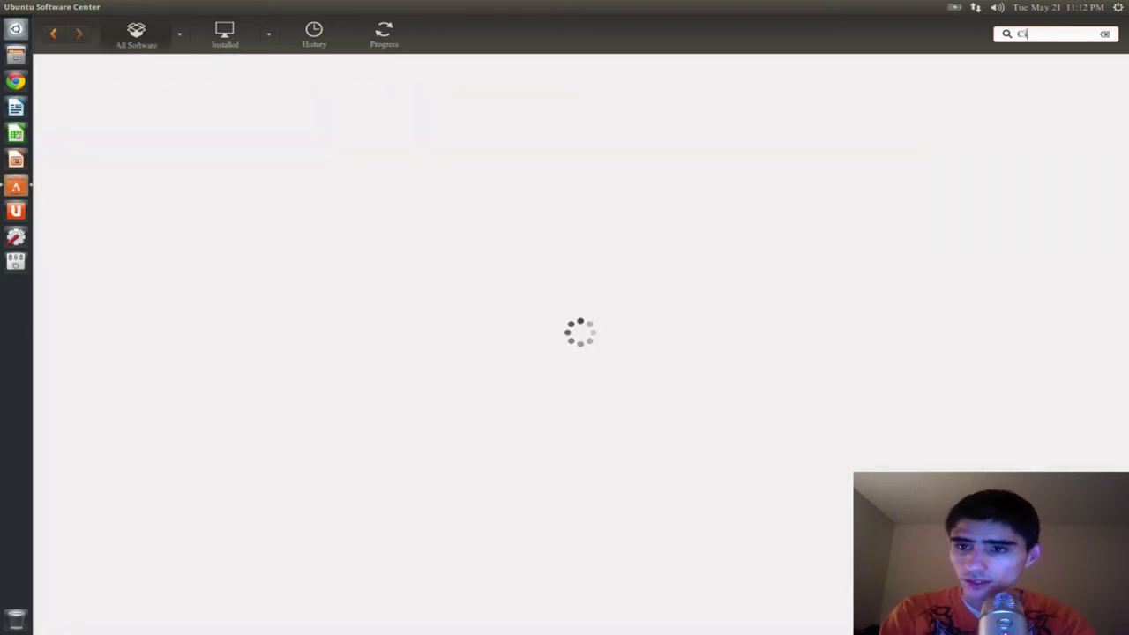
{"action": "key", "text": "BackSpace"}
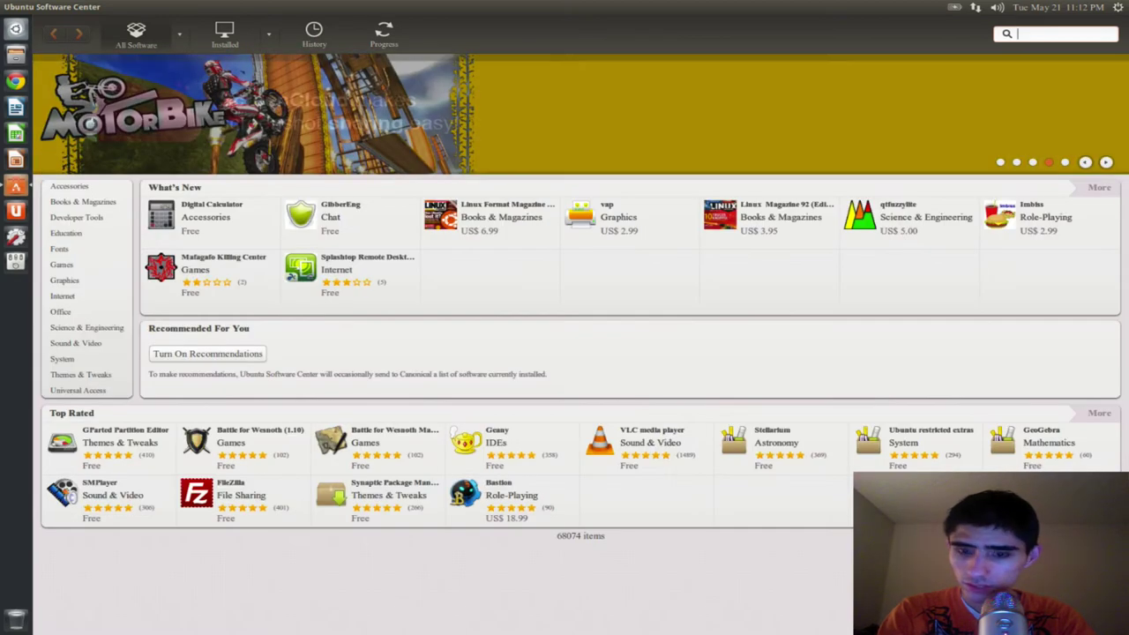
{"action": "type", "text": "Ca"}
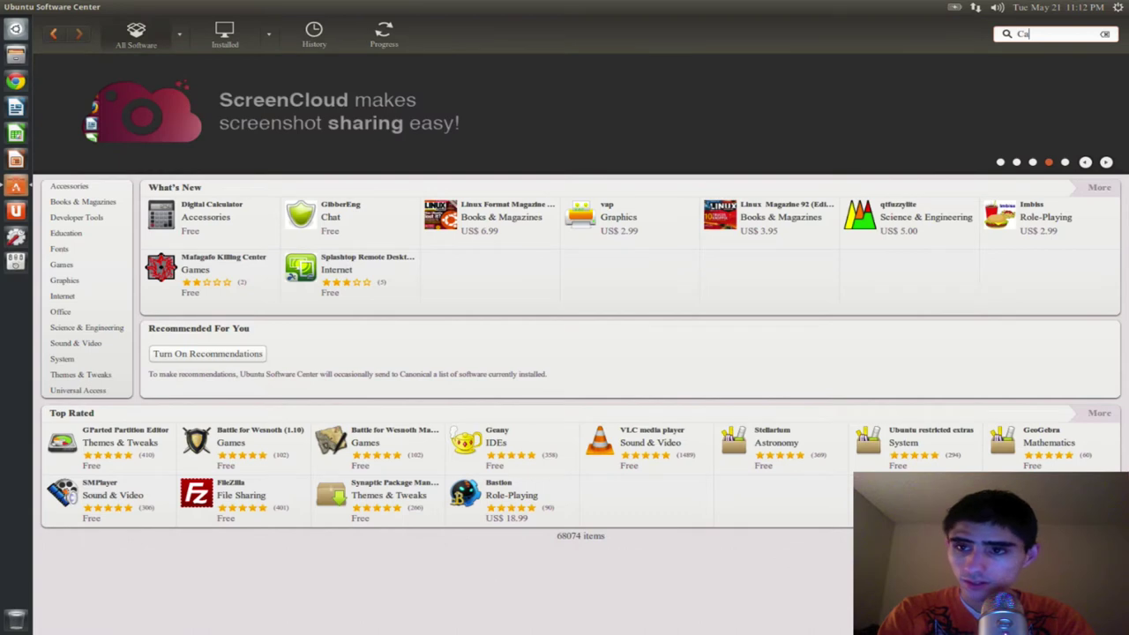
{"action": "type", "text": "iro"}
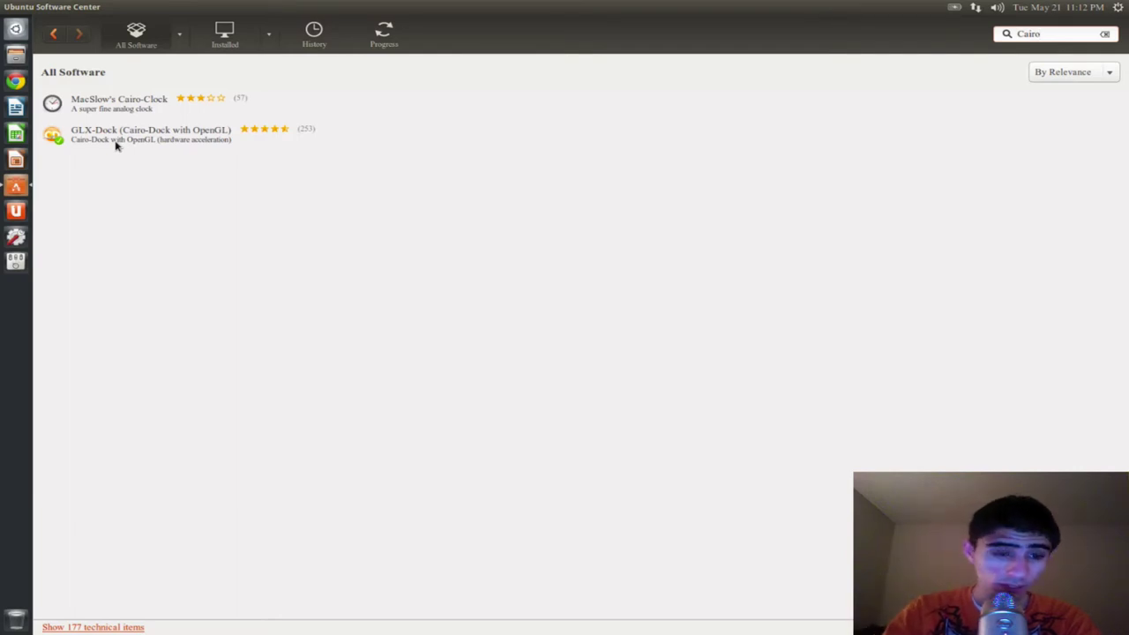
{"action": "left_click", "coordinate": [202, 139]}
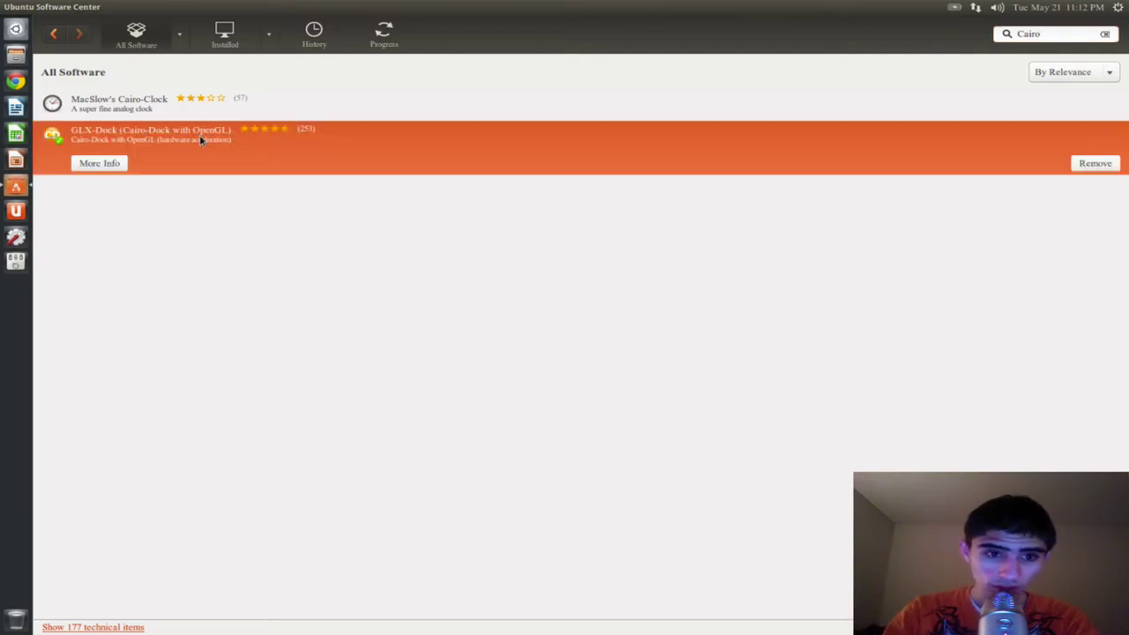
{"action": "left_click", "coordinate": [123, 164]}
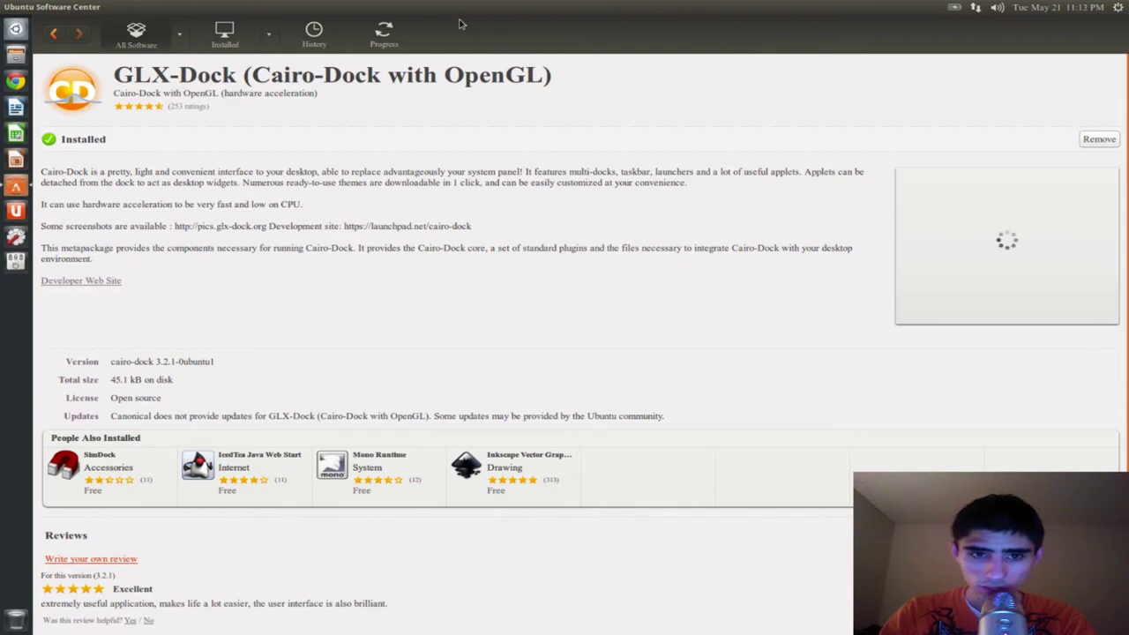
- Quit Ubuntu Software Center from its launcher icon's quick menu
{"action": "right_click", "coordinate": [16, 186]}
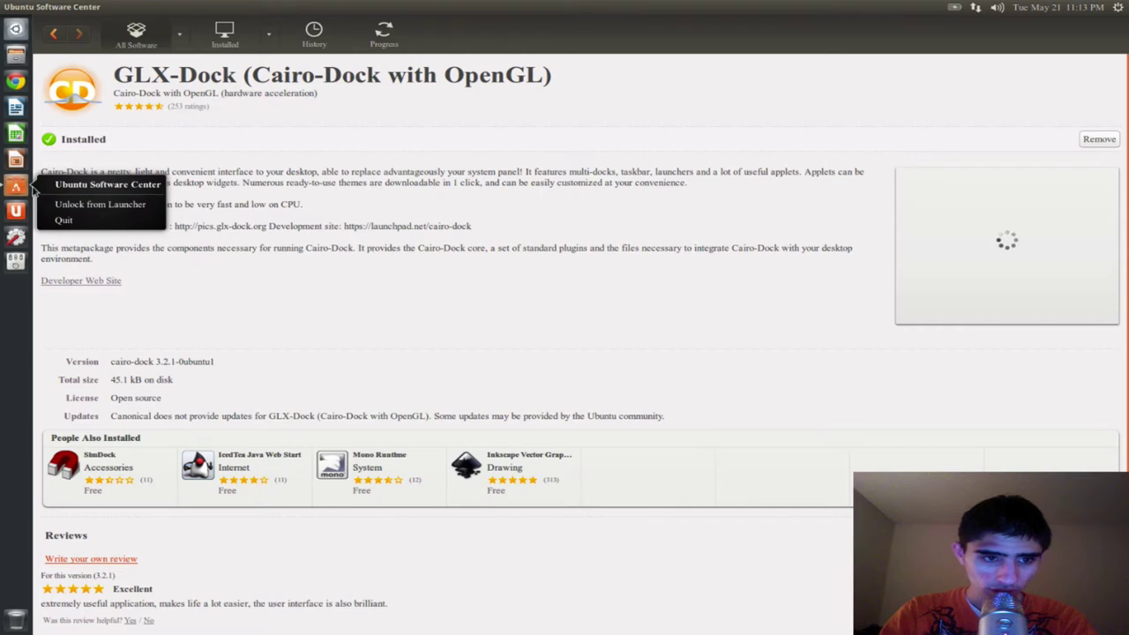
{"action": "left_click", "coordinate": [71, 221]}
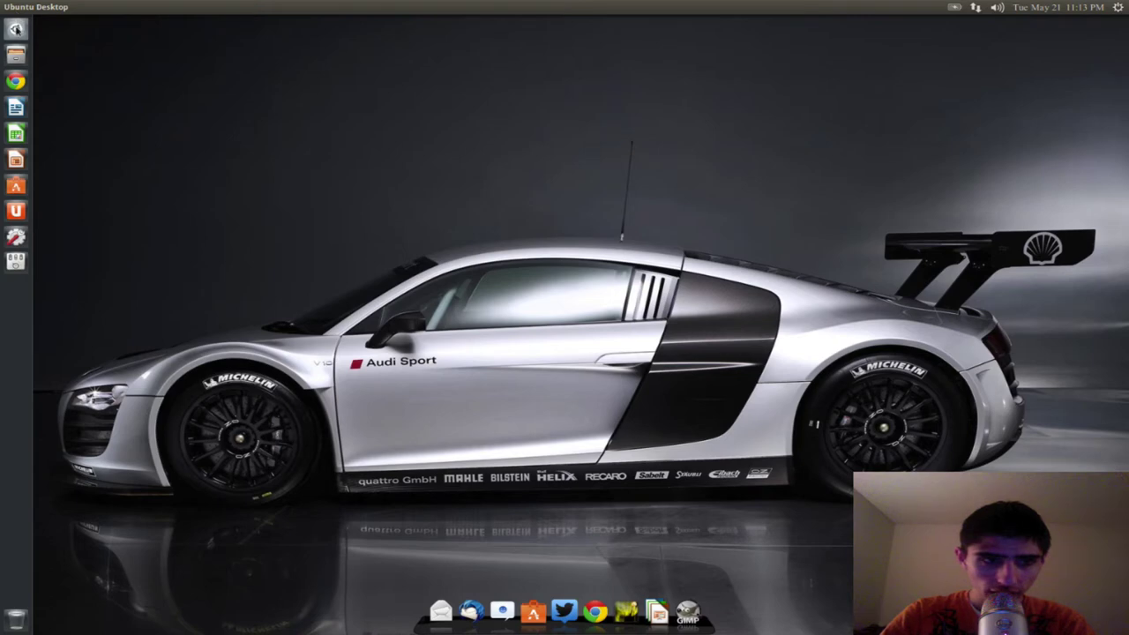
{"action": "left_click", "coordinate": [16, 28]}
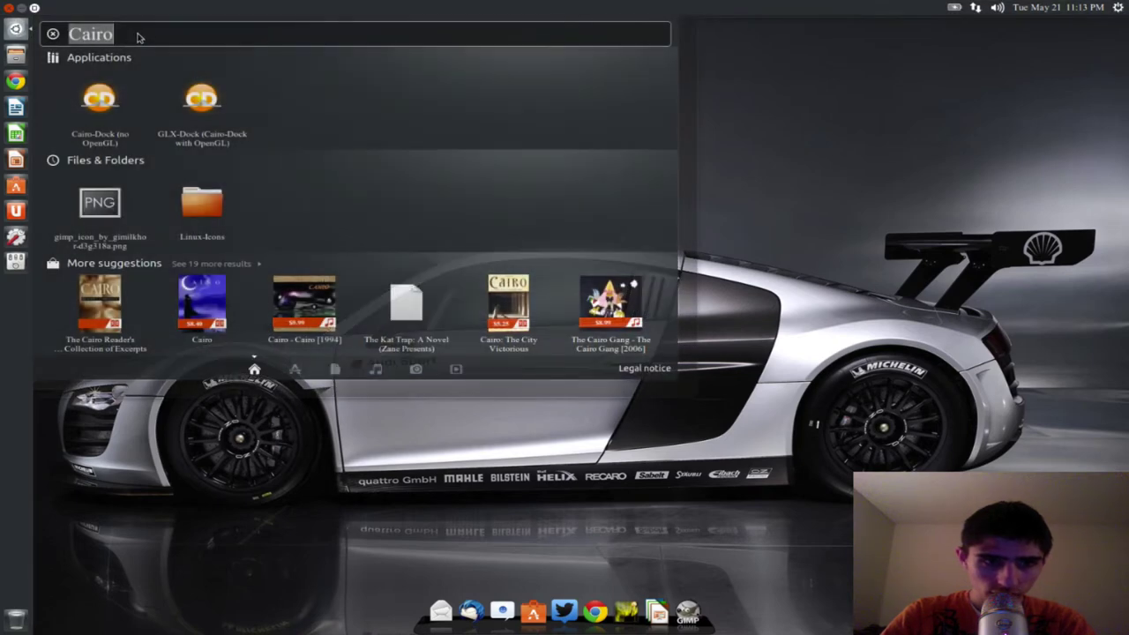
{"action": "key", "text": "BackSpace"}
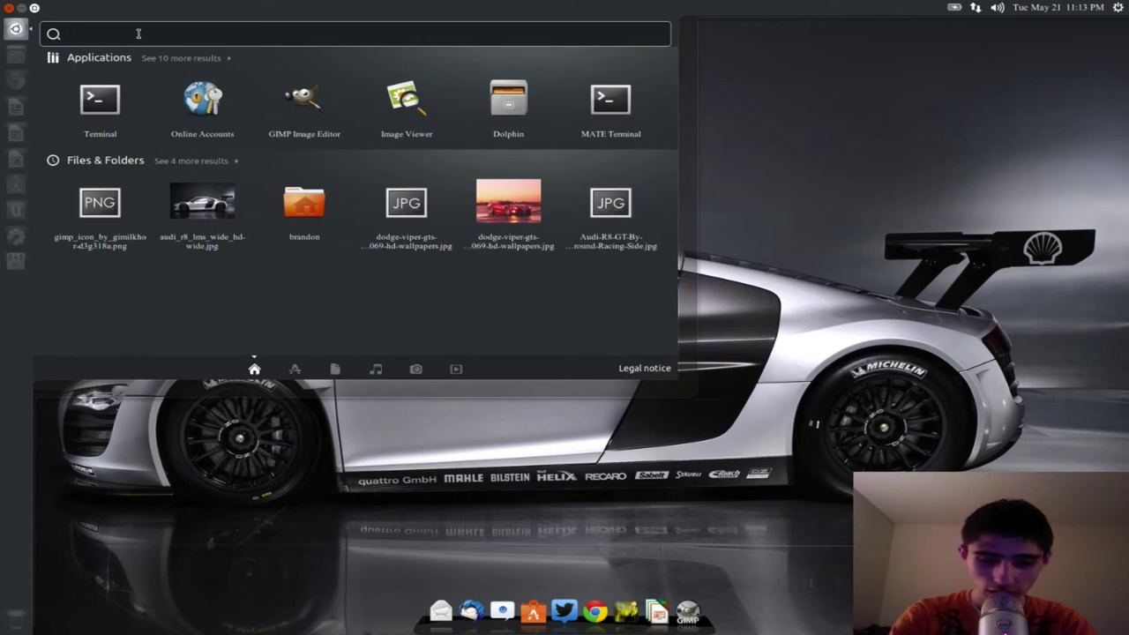
{"action": "type", "text": "Termi"}
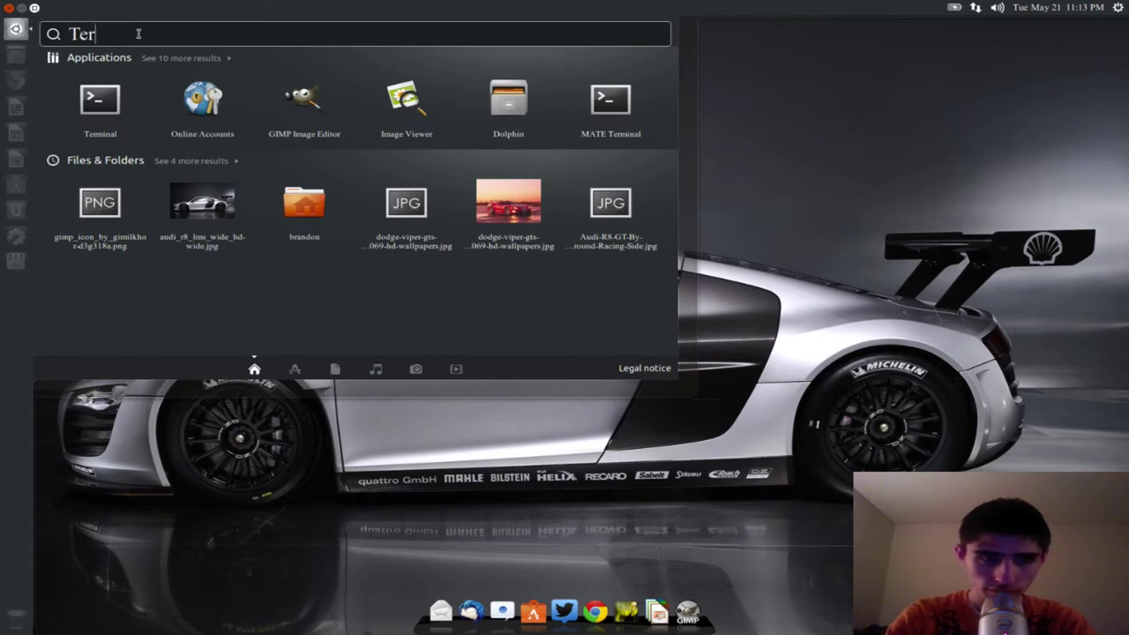
{"action": "type", "text": "nal"}
{"action": "key", "text": "BackSpace"}
{"action": "key", "text": "BackSpace"}
{"action": "type", "text": "al"}
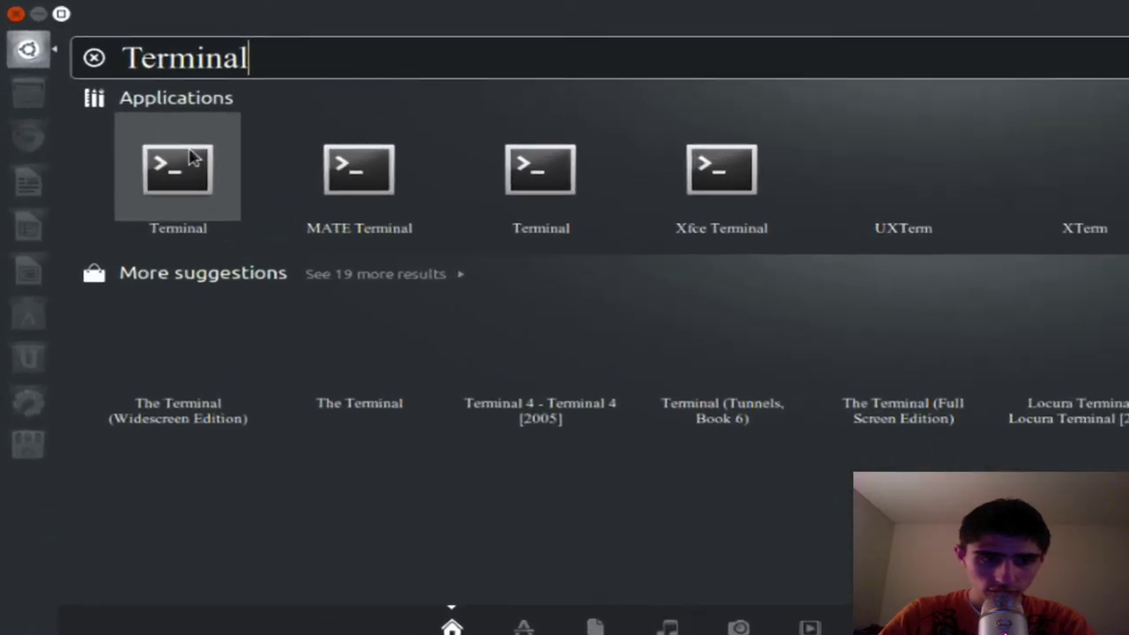
{"action": "left_click", "coordinate": [104, 97]}
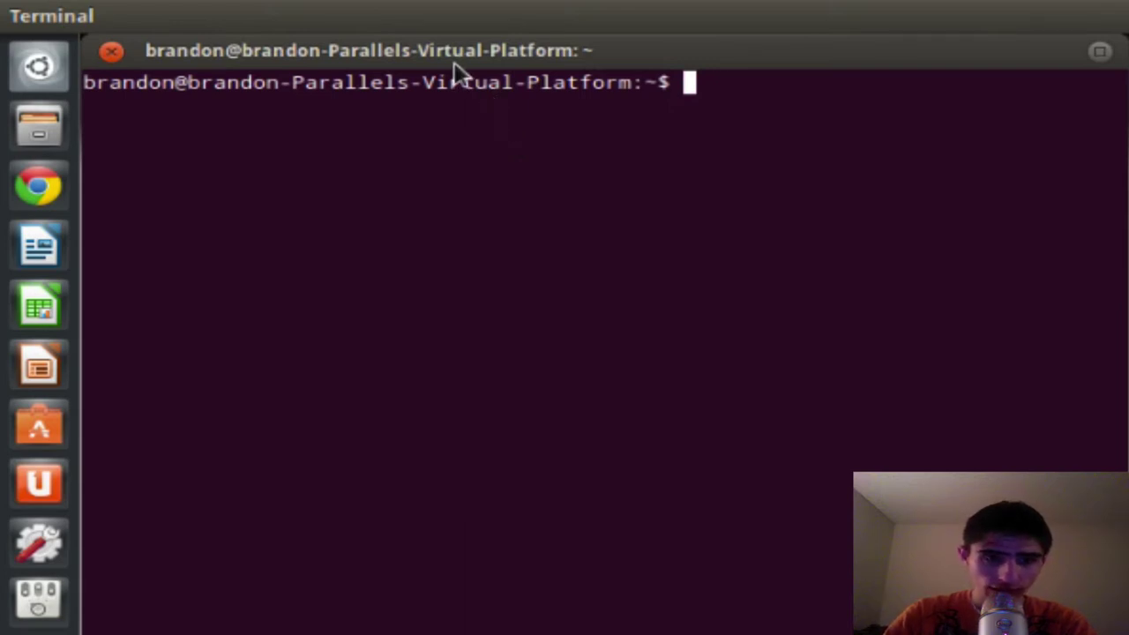
{"action": "left_click_drag", "start_coordinate": [454, 46], "coordinate": [416, 35]}
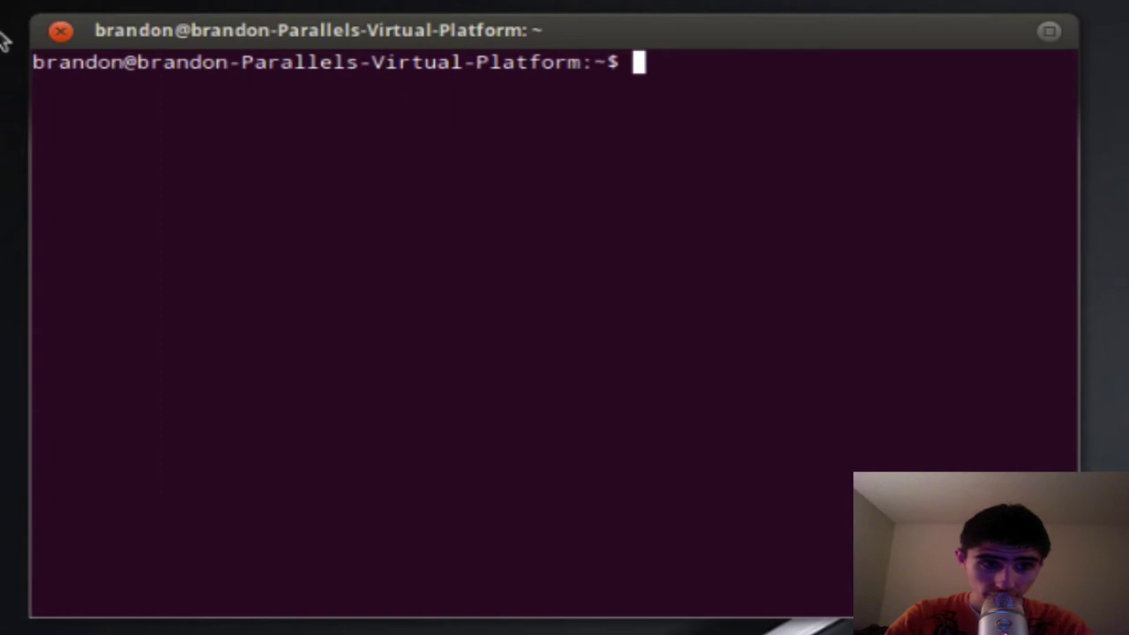
{"action": "left_click", "coordinate": [61, 31]}
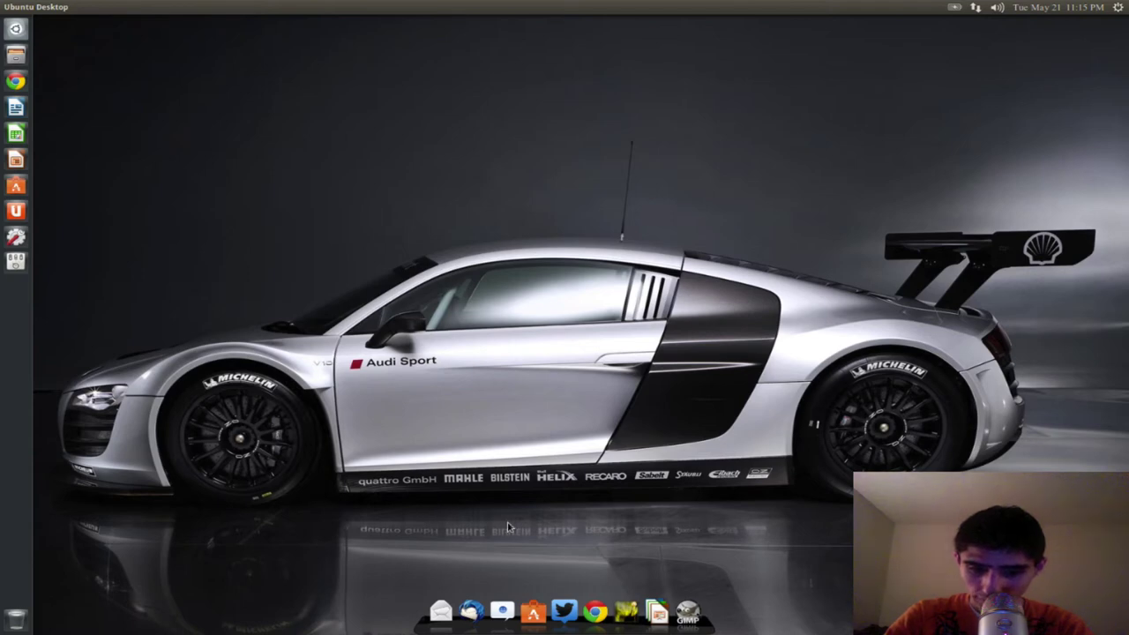
- Choose Log Out… from the top-panel session menu to bring up the log-out confirmation
{"action": "left_click", "coordinate": [1118, 9]}
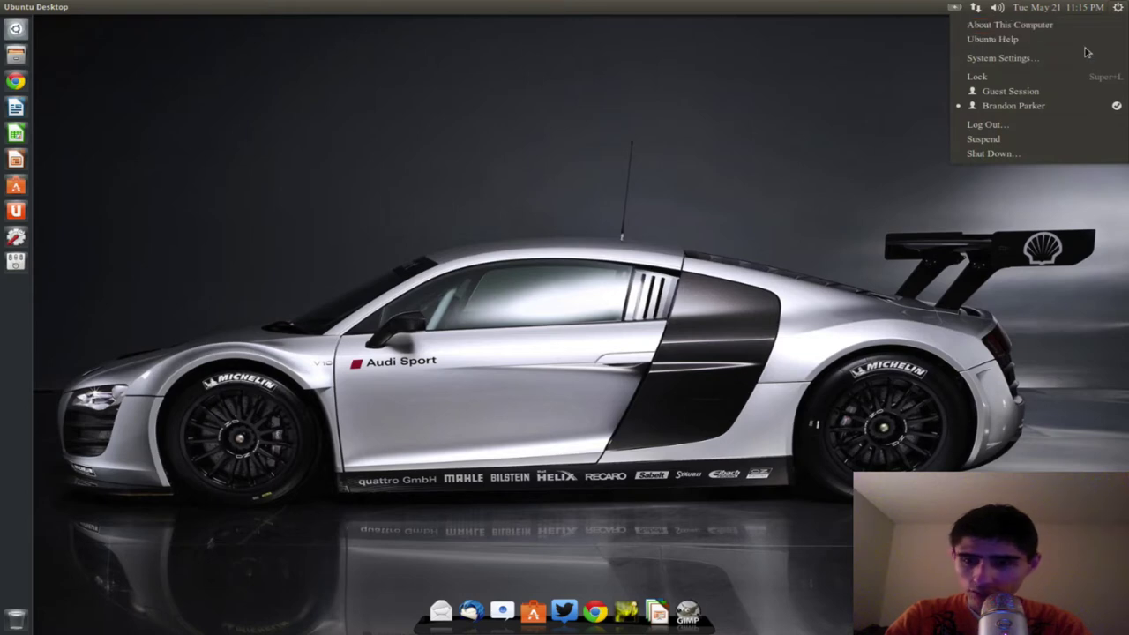
{"action": "left_click", "coordinate": [1068, 126]}
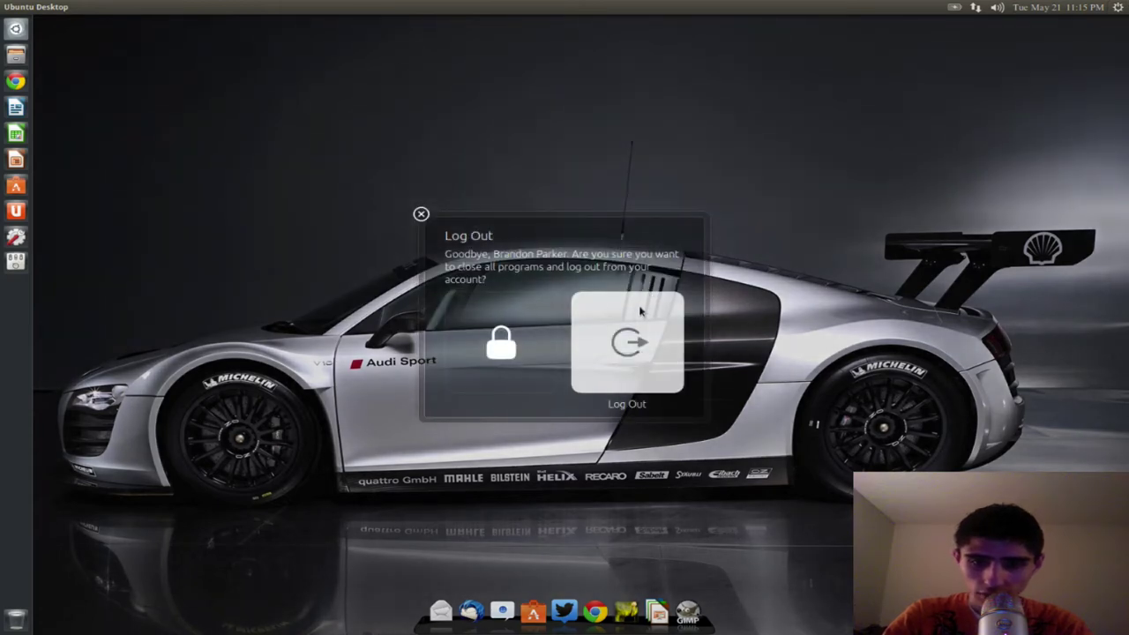
{"action": "key", "text": "Escape"}
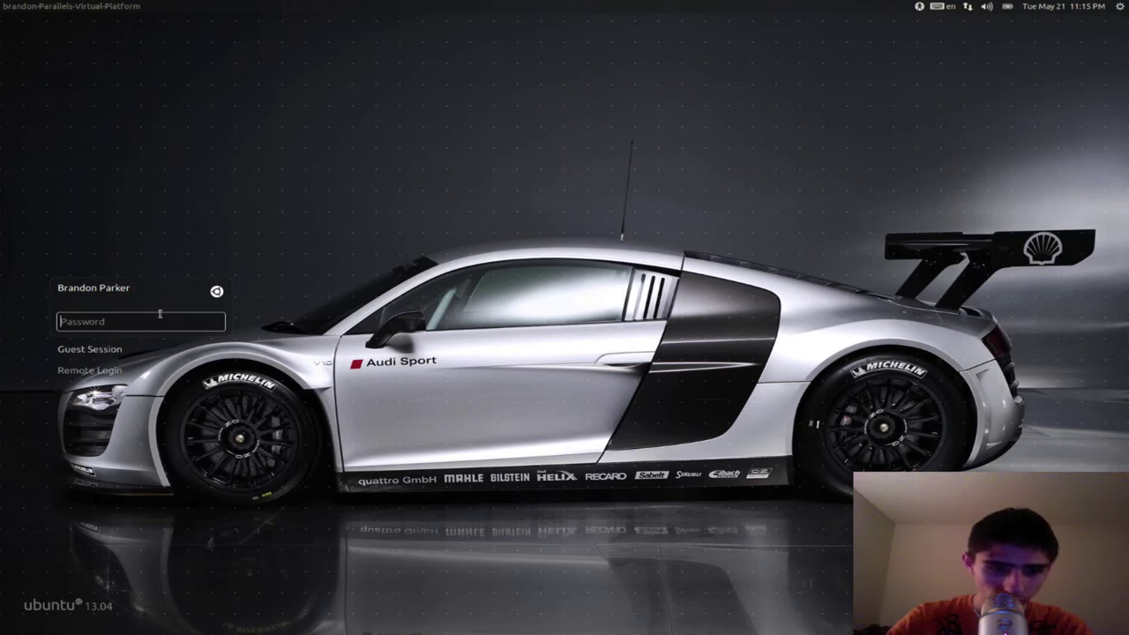
- Select the KDE Plasma Workspace session and enter the account password
{"action": "left_click", "coordinate": [217, 293]}
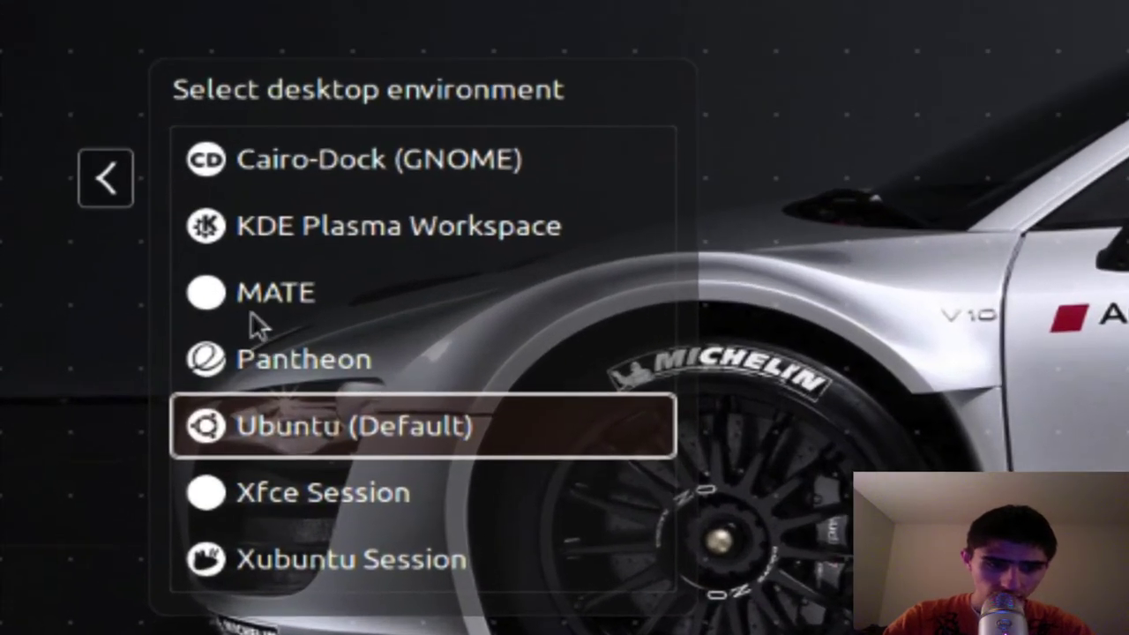
{"action": "left_click", "coordinate": [379, 234]}
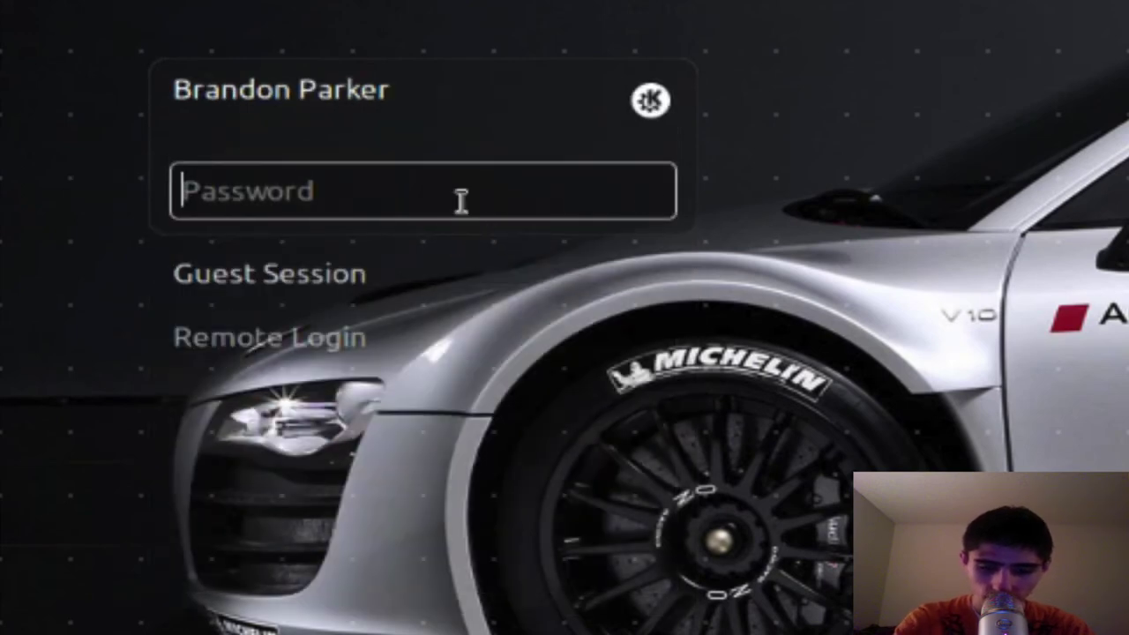
{"action": "type", "text": "*********"}
- Sign in to KDE, browse the launcher's Games > Card Games category, then dismiss the launcher
{"action": "key", "text": "Return"}
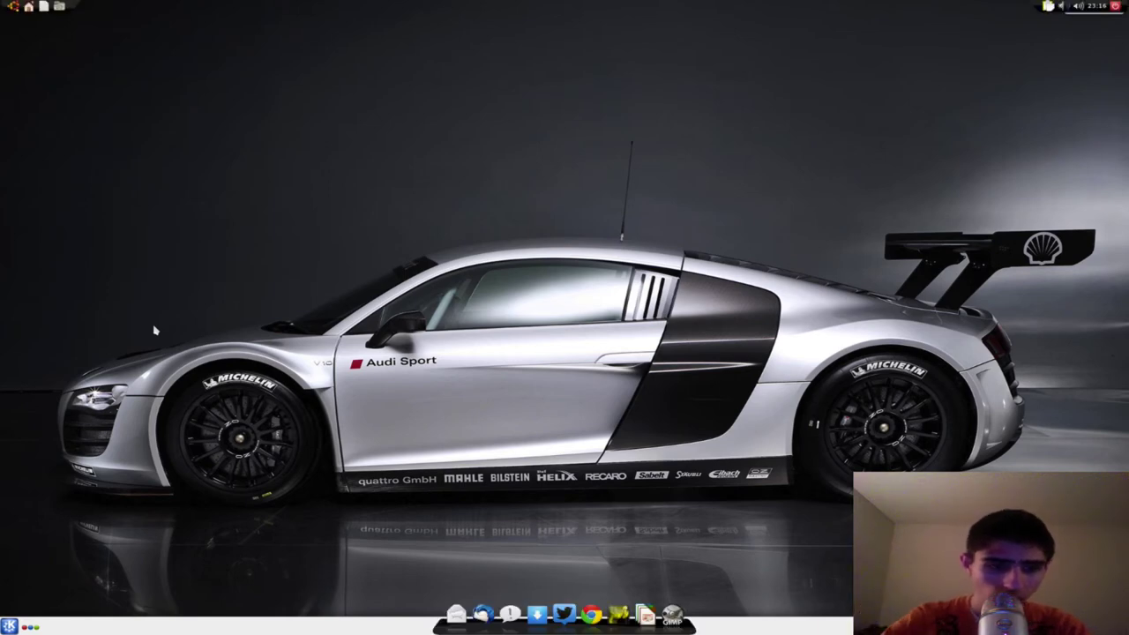
{"action": "left_click", "coordinate": [9, 625]}
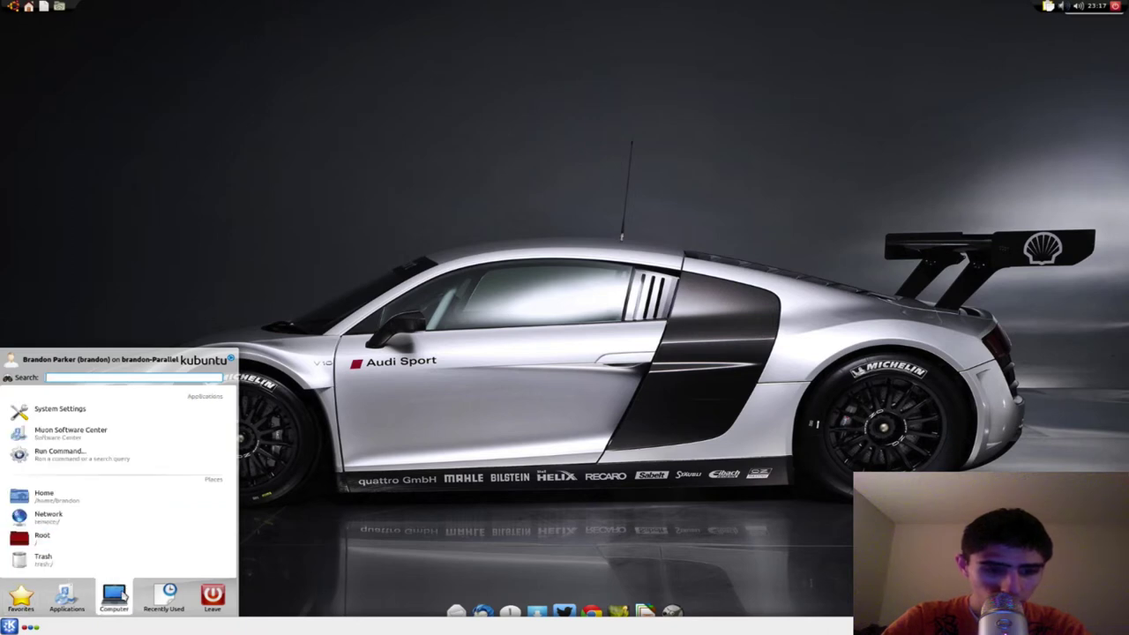
{"action": "mouse_move", "coordinate": [169, 592]}
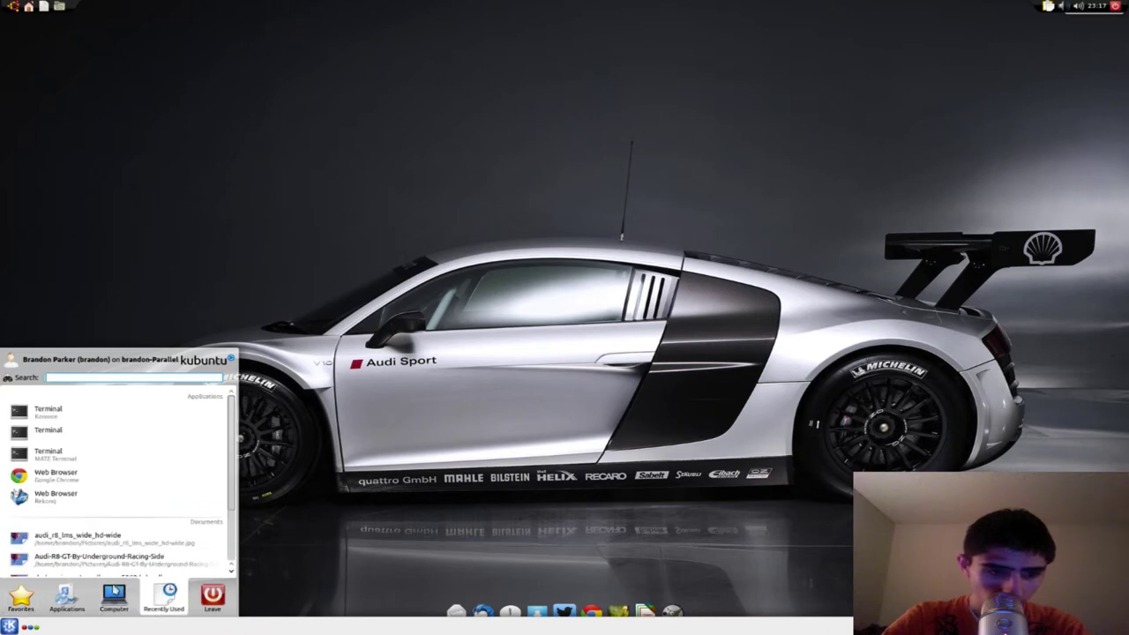
{"action": "mouse_move", "coordinate": [68, 587]}
{"action": "mouse_move", "coordinate": [122, 594]}
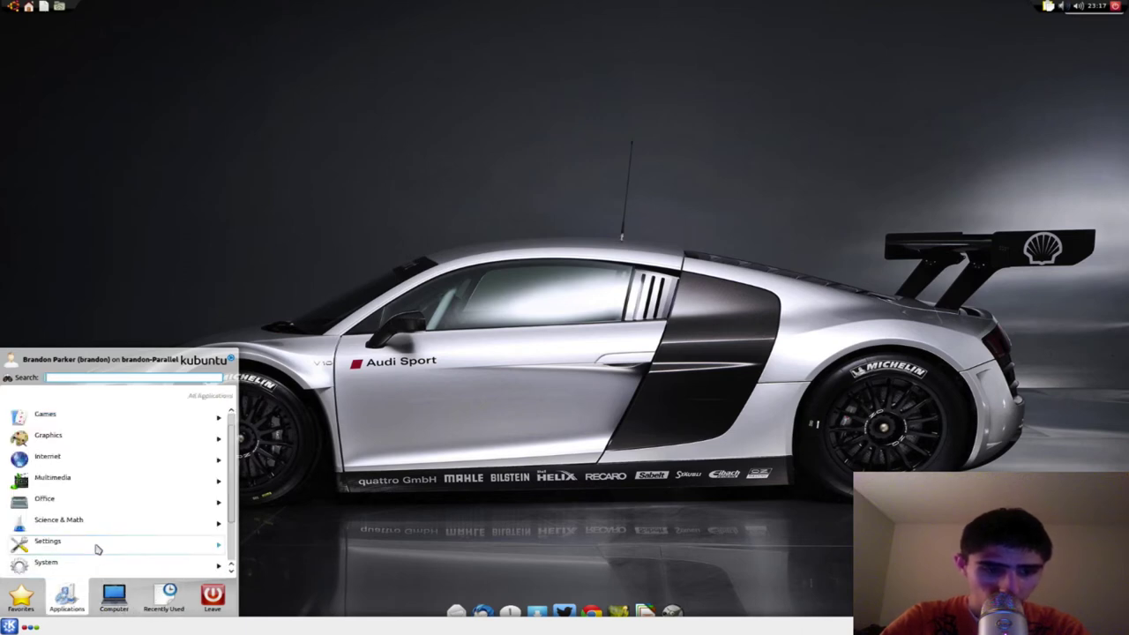
{"action": "scroll", "coordinate": [71, 411], "scroll_direction": "up", "scroll_amount": 1}
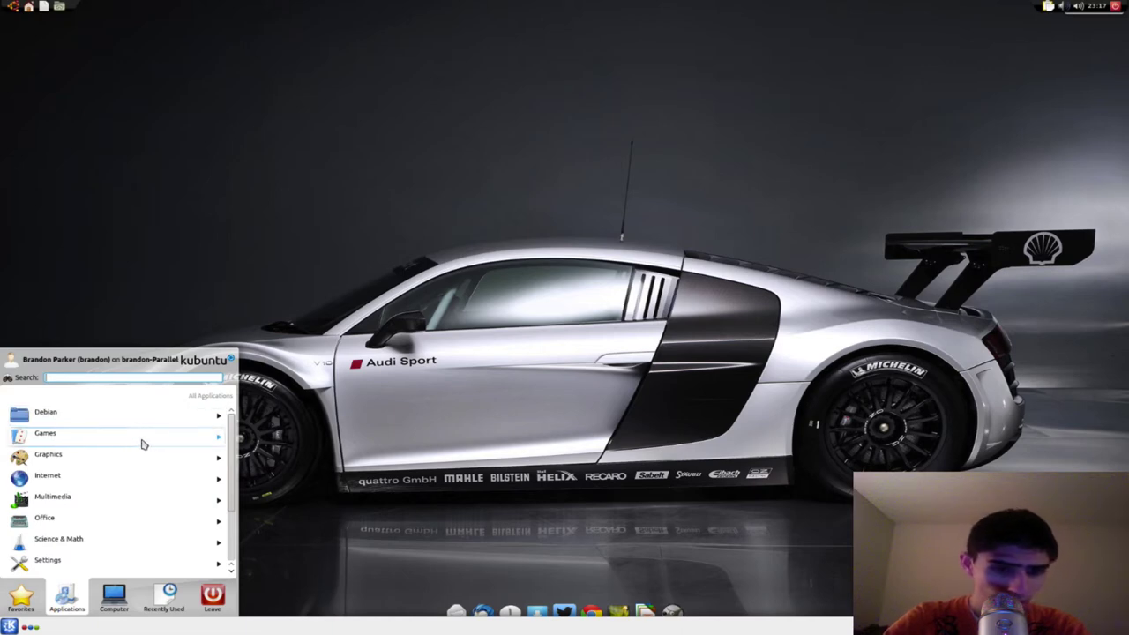
{"action": "left_click", "coordinate": [148, 444]}
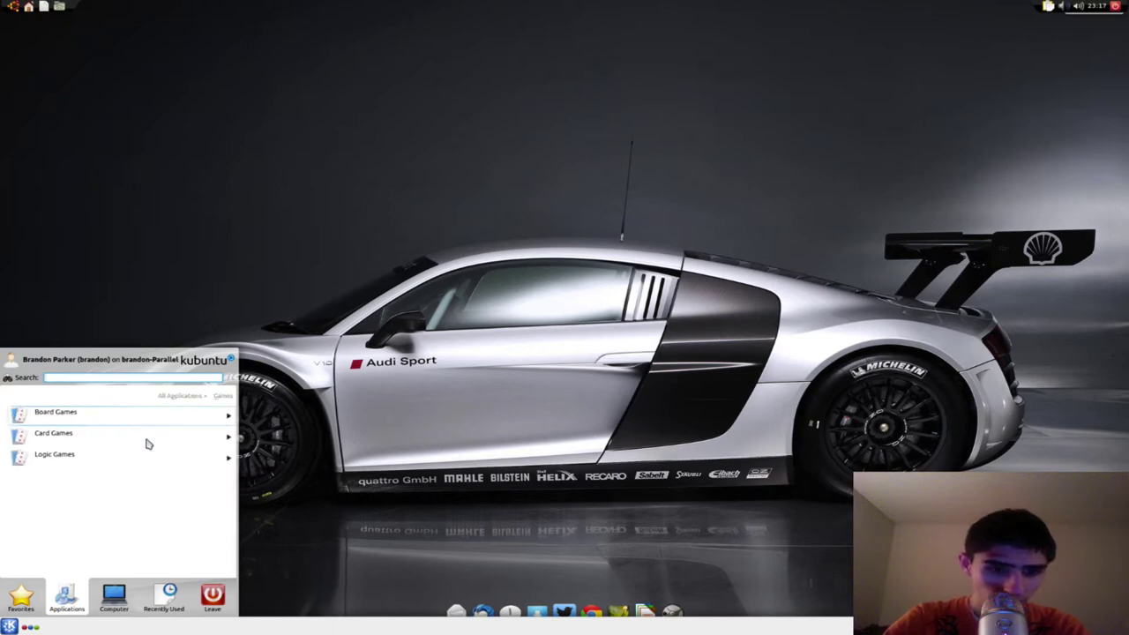
{"action": "left_click", "coordinate": [69, 435]}
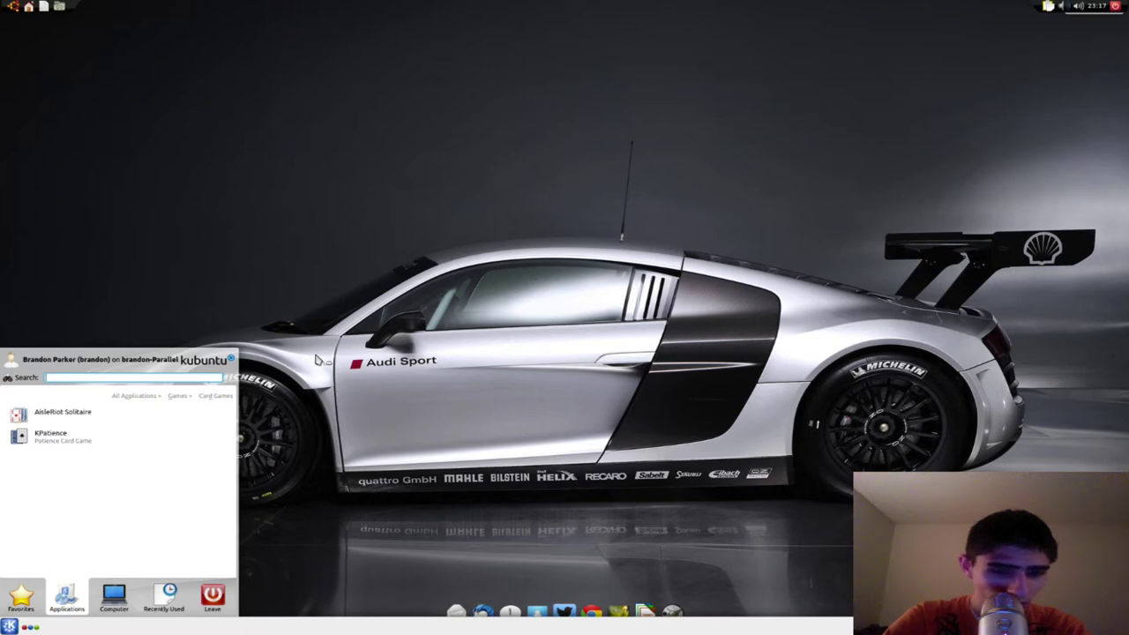
{"action": "left_click", "coordinate": [316, 360]}
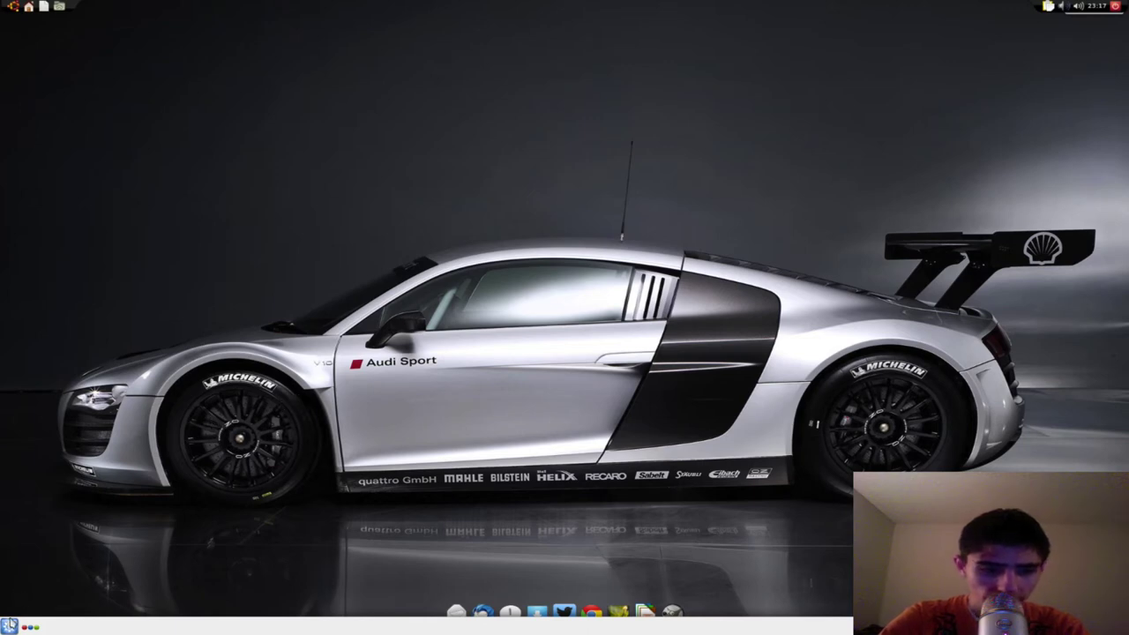
{"action": "left_click", "coordinate": [31, 628]}
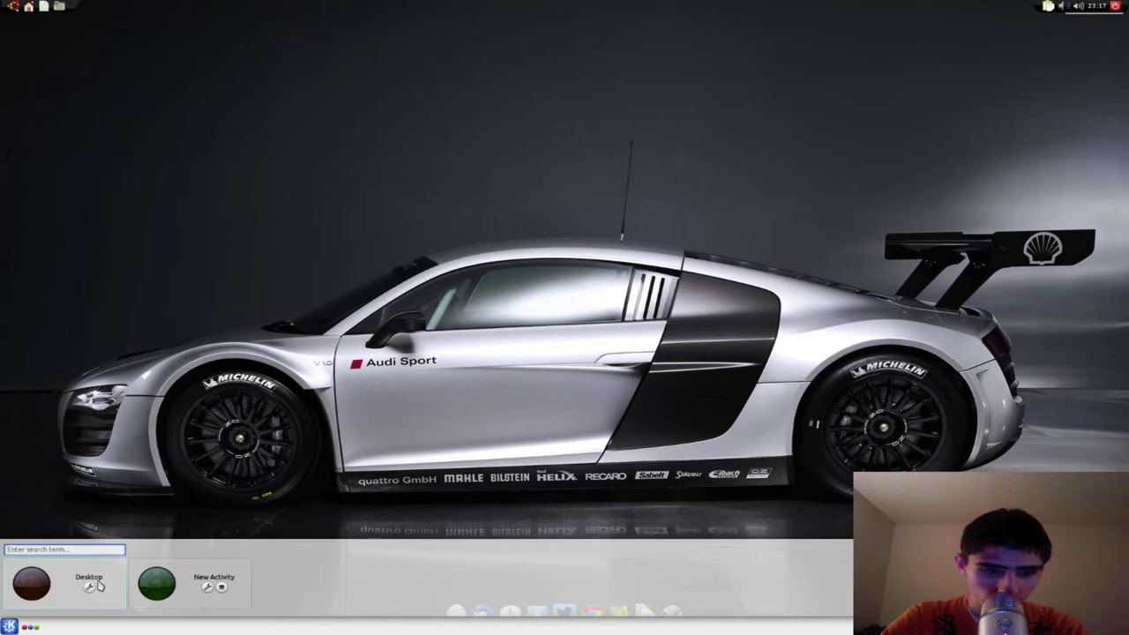
{"action": "left_click", "coordinate": [192, 510]}
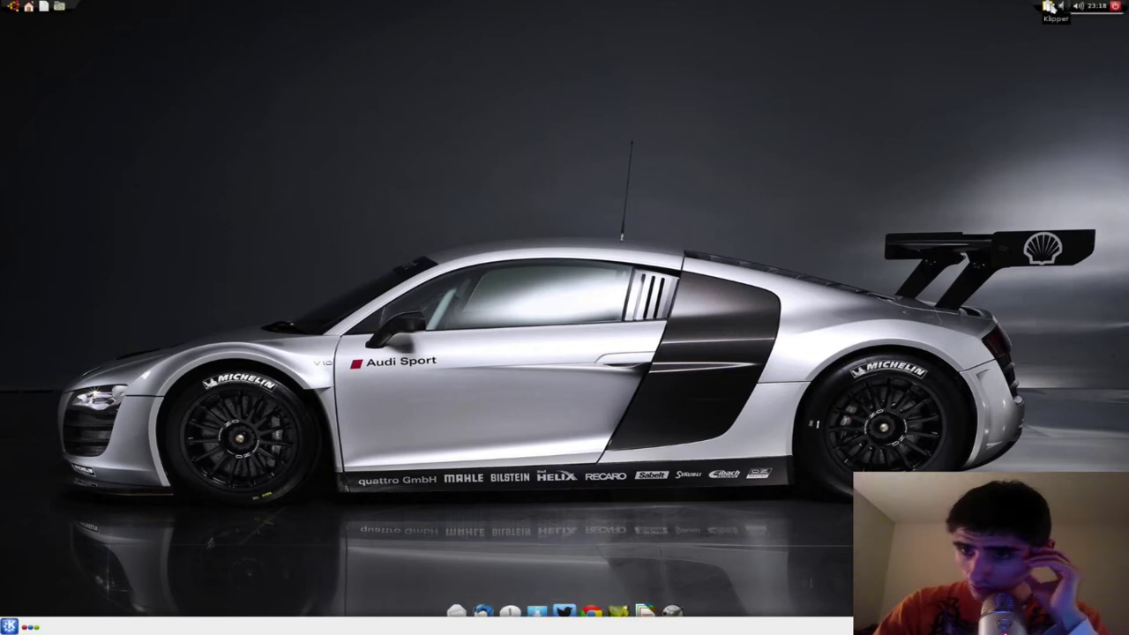
- Show the Calendar and tasks popup from the system-tray clock
{"action": "left_click", "coordinate": [1095, 7]}
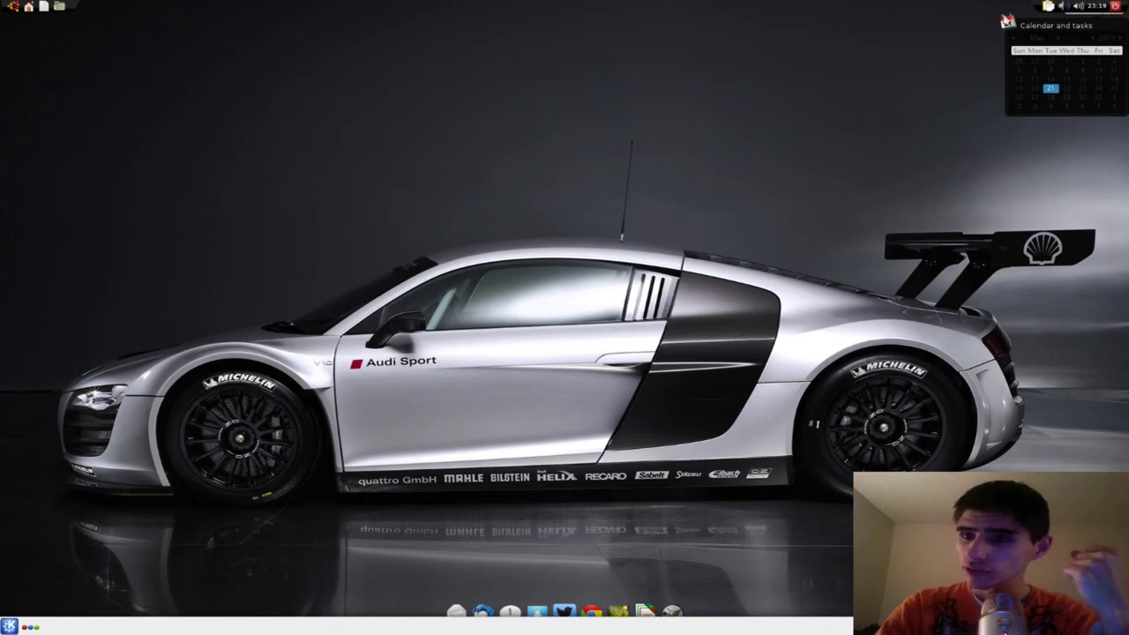
- Log out of KDE from the power menu and confirm Logout
{"action": "left_click", "coordinate": [1117, 8]}
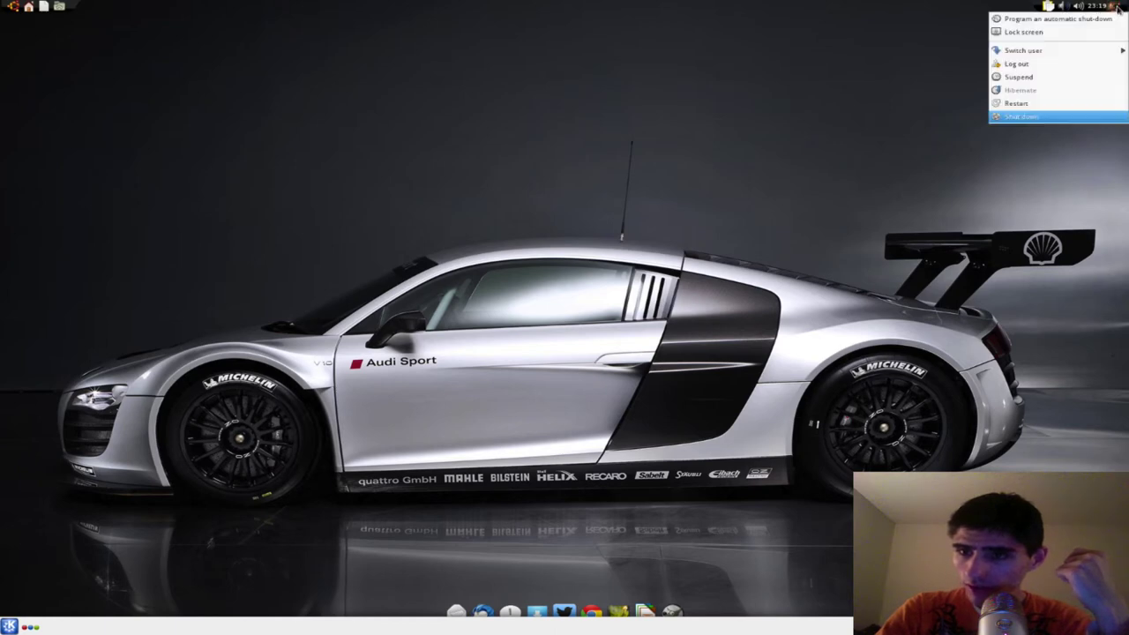
{"action": "left_click", "coordinate": [1063, 66]}
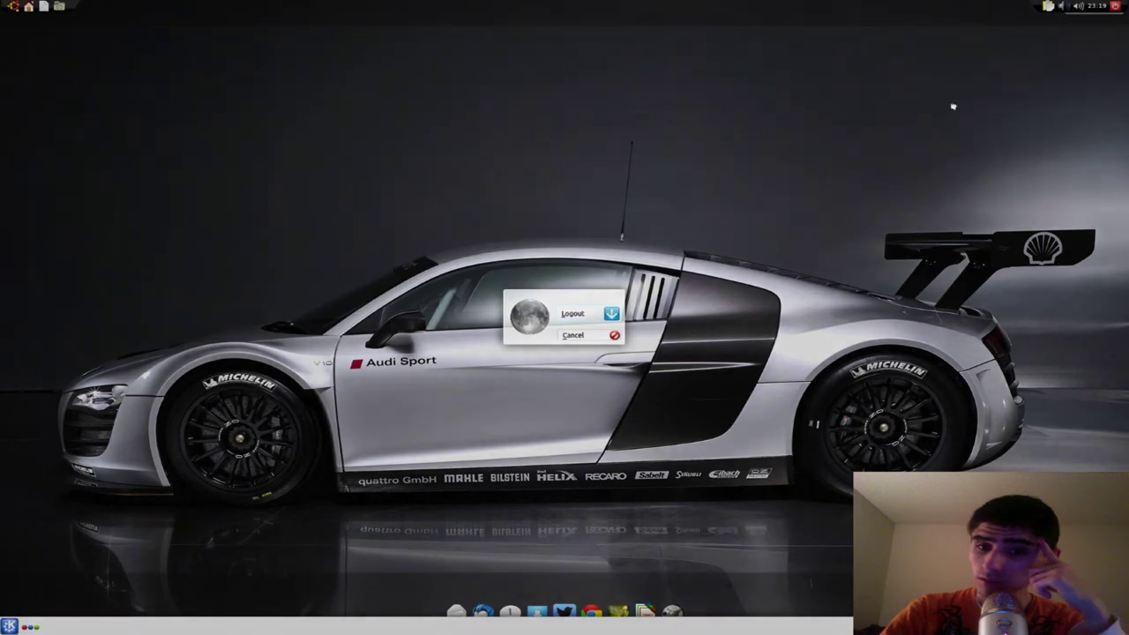
{"action": "left_click", "coordinate": [568, 319]}
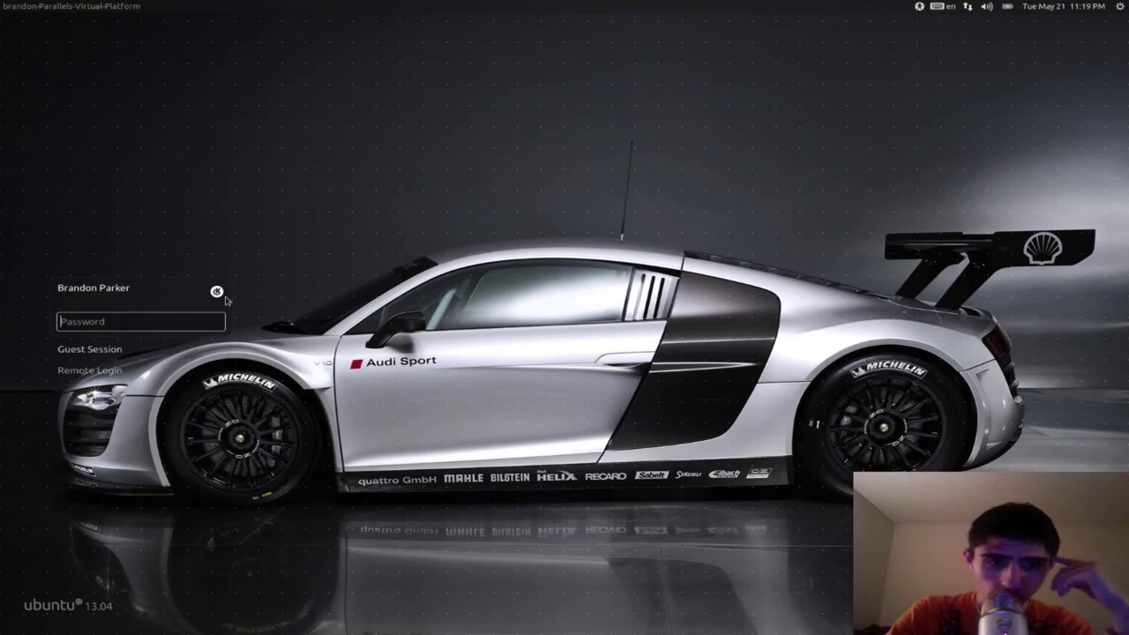
- Pick the MATE session, enter the account password and sign in
{"action": "left_click", "coordinate": [219, 296]}
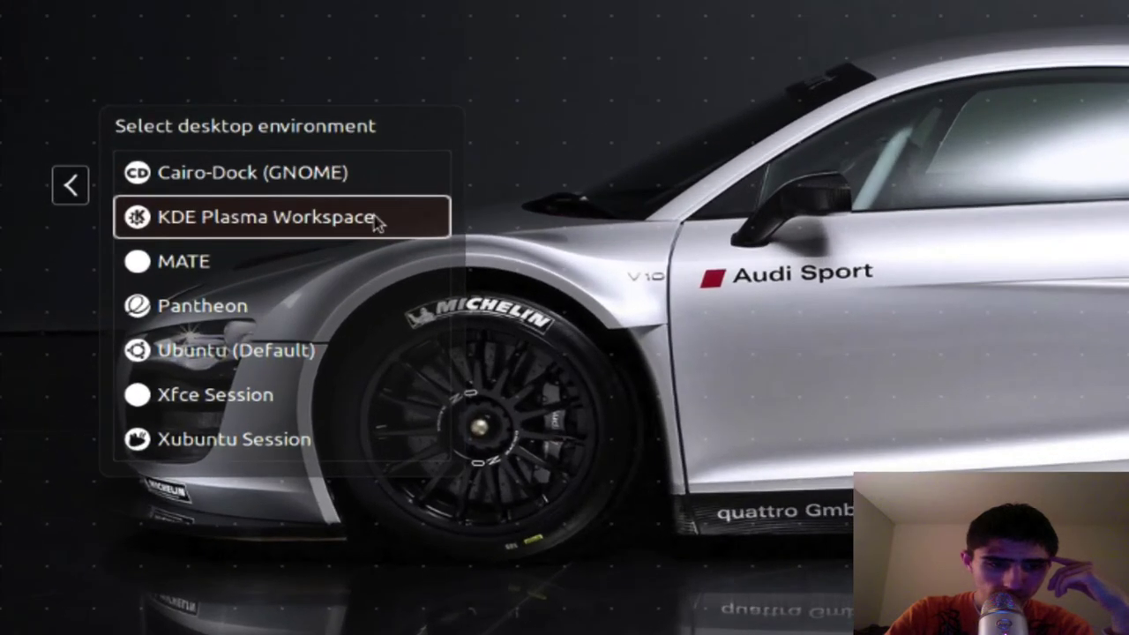
{"action": "left_click", "coordinate": [197, 266]}
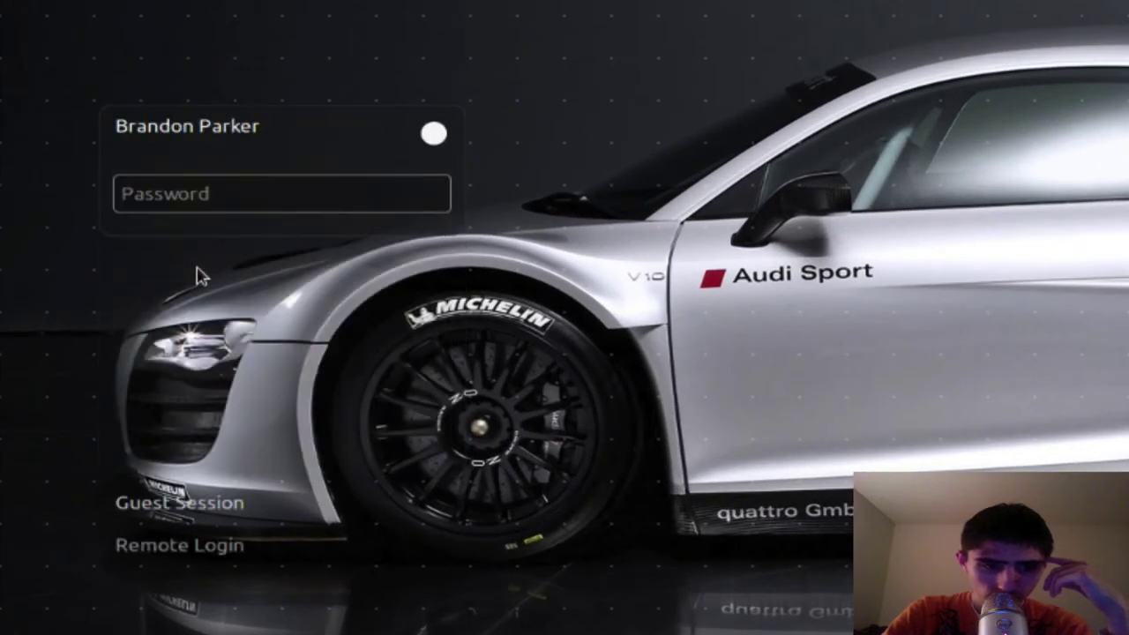
{"action": "type", "text": "***"}
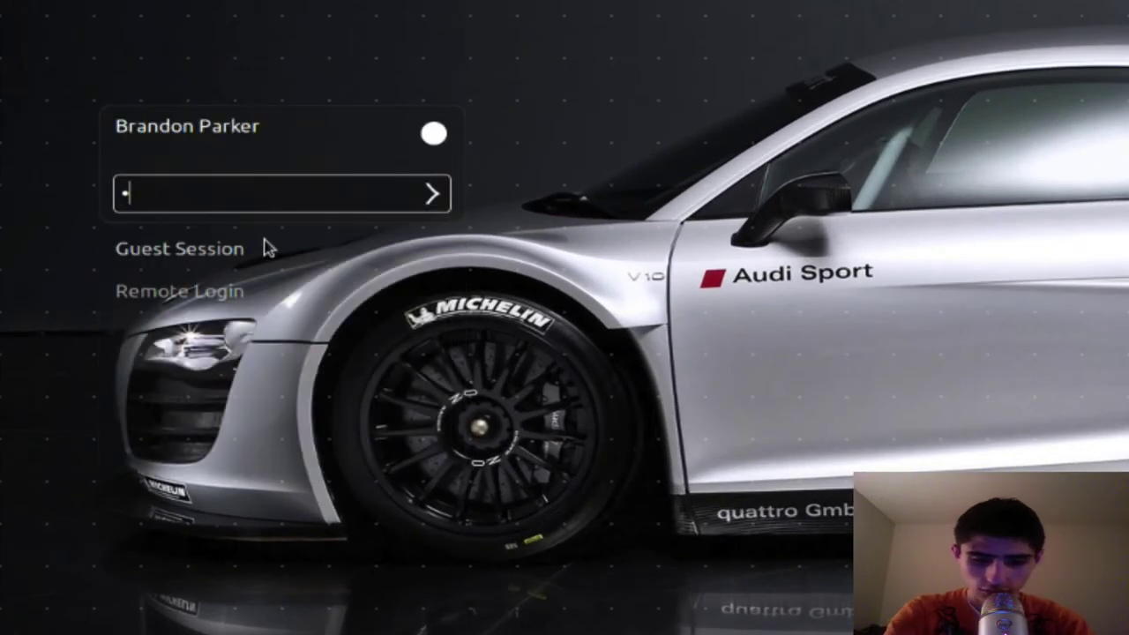
{"action": "type", "text": "******"}
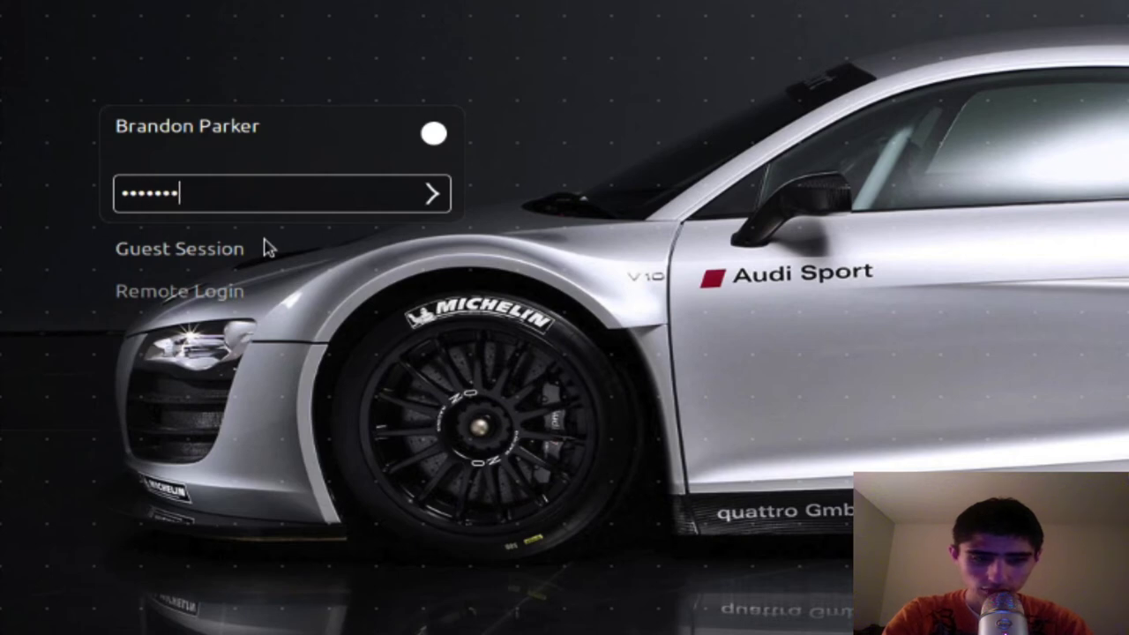
{"action": "key", "text": "Return"}
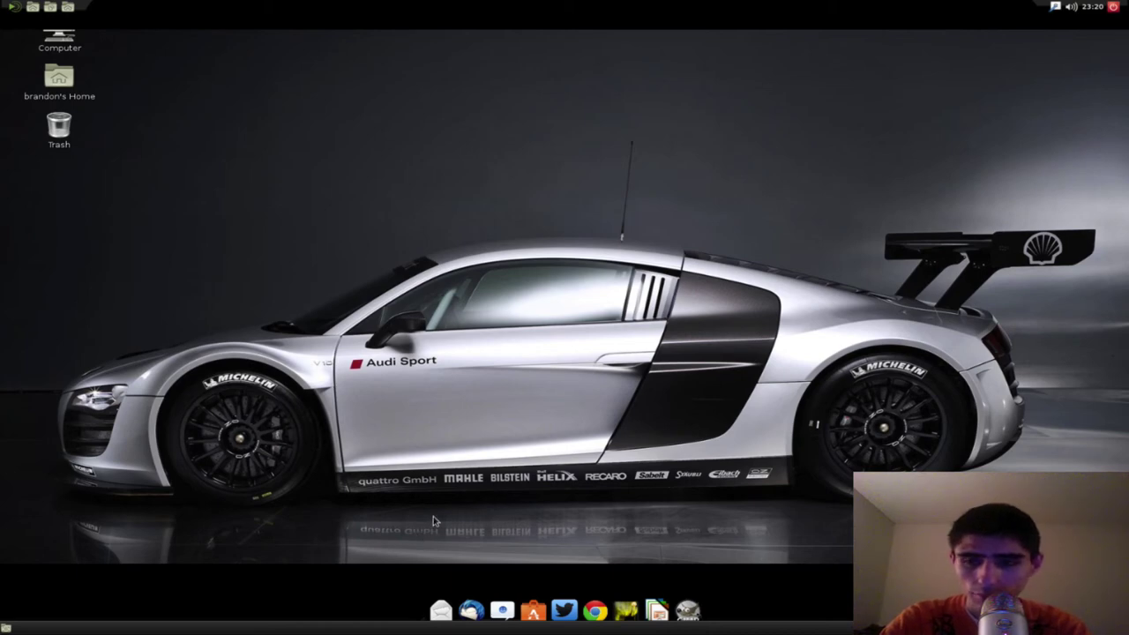
- Browse the Applications > Accessories menu, close it, and open the desktop's right-click menu
{"action": "left_click", "coordinate": [1113, 8]}
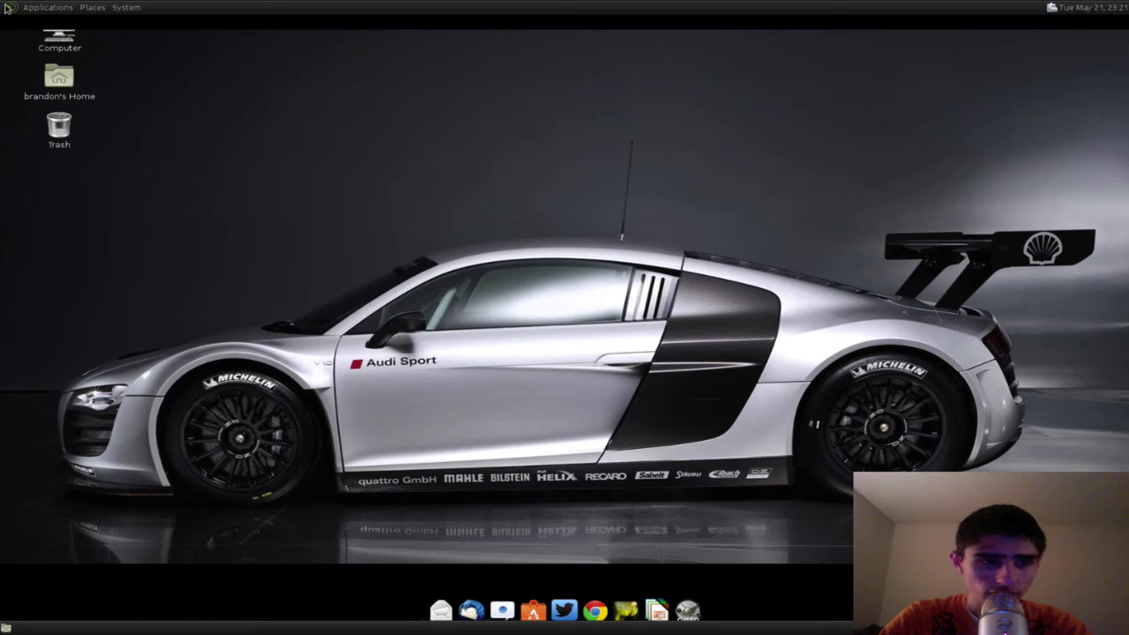
{"action": "left_click", "coordinate": [4, 9]}
{"action": "mouse_move", "coordinate": [48, 21]}
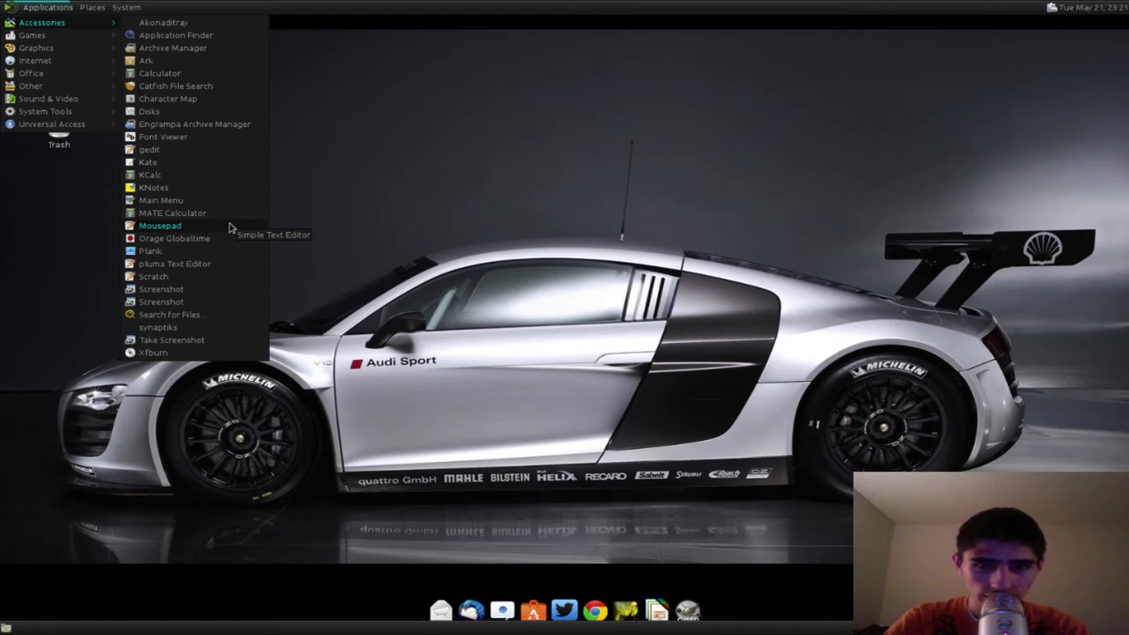
{"action": "left_click", "coordinate": [452, 203]}
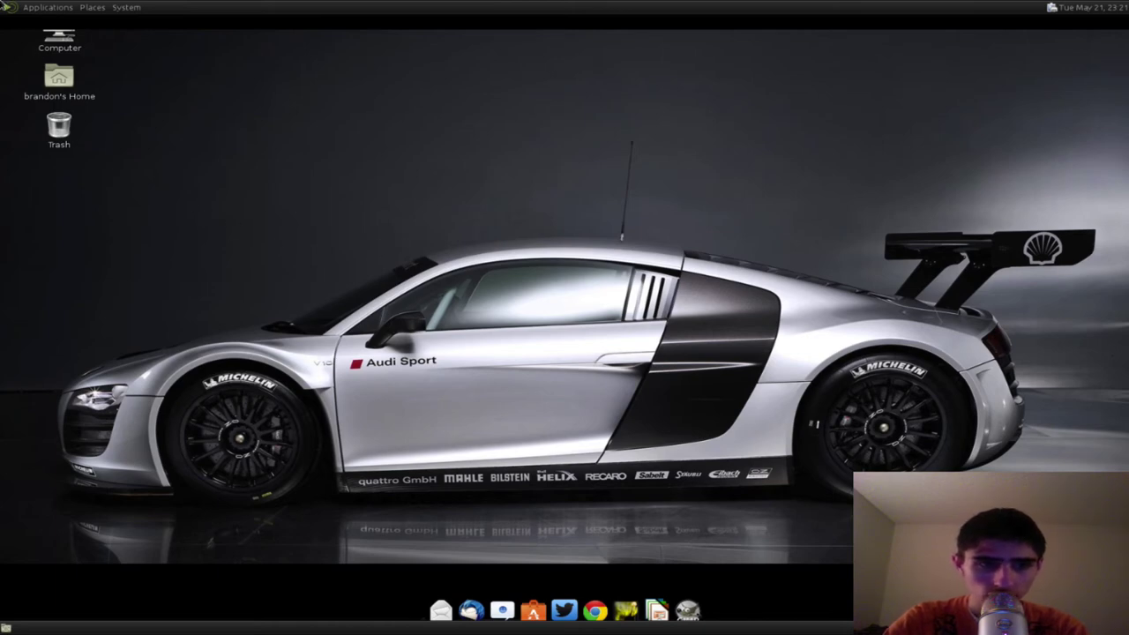
{"action": "right_click", "coordinate": [404, 169]}
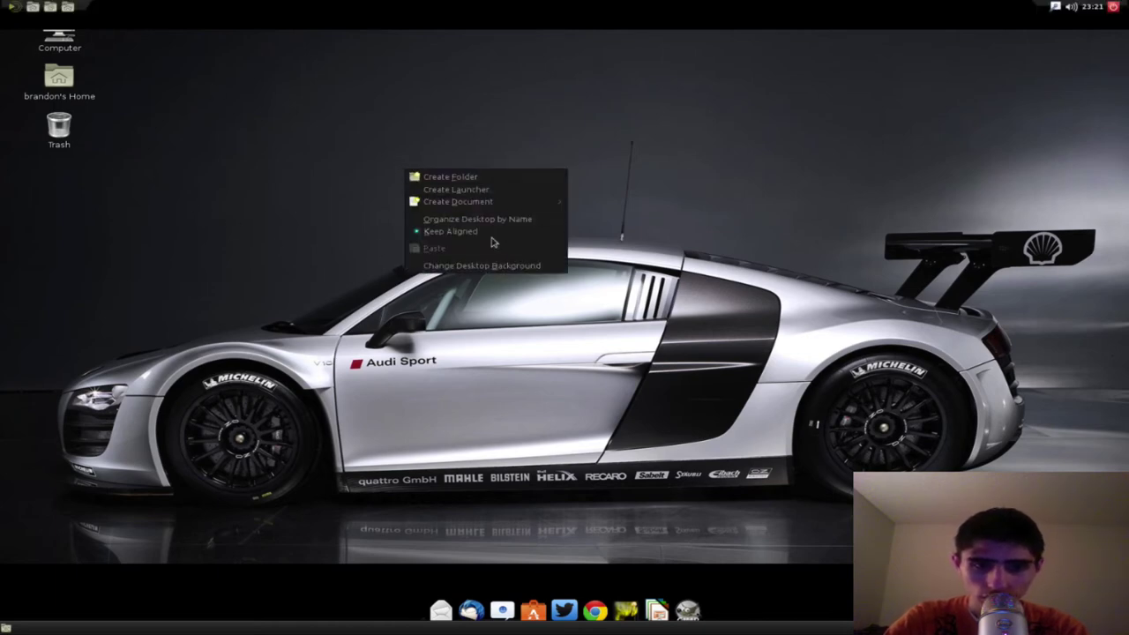
- Open Change Desktop Background, view the Theme tab, then close Appearance Preferences unchanged
{"action": "left_click", "coordinate": [508, 267]}
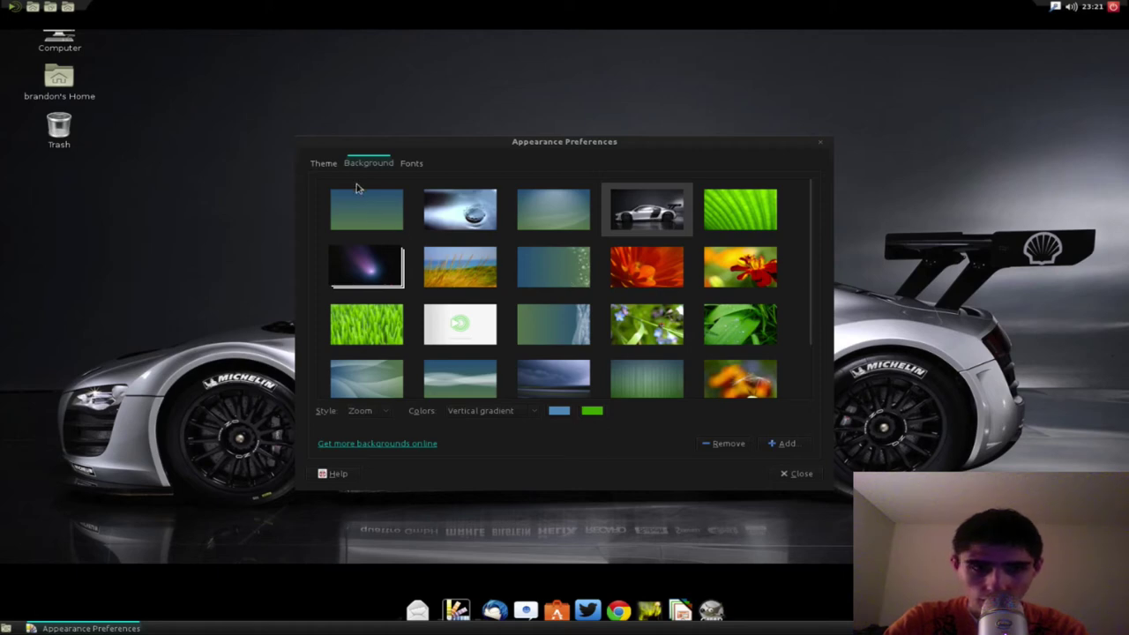
{"action": "left_click", "coordinate": [334, 167]}
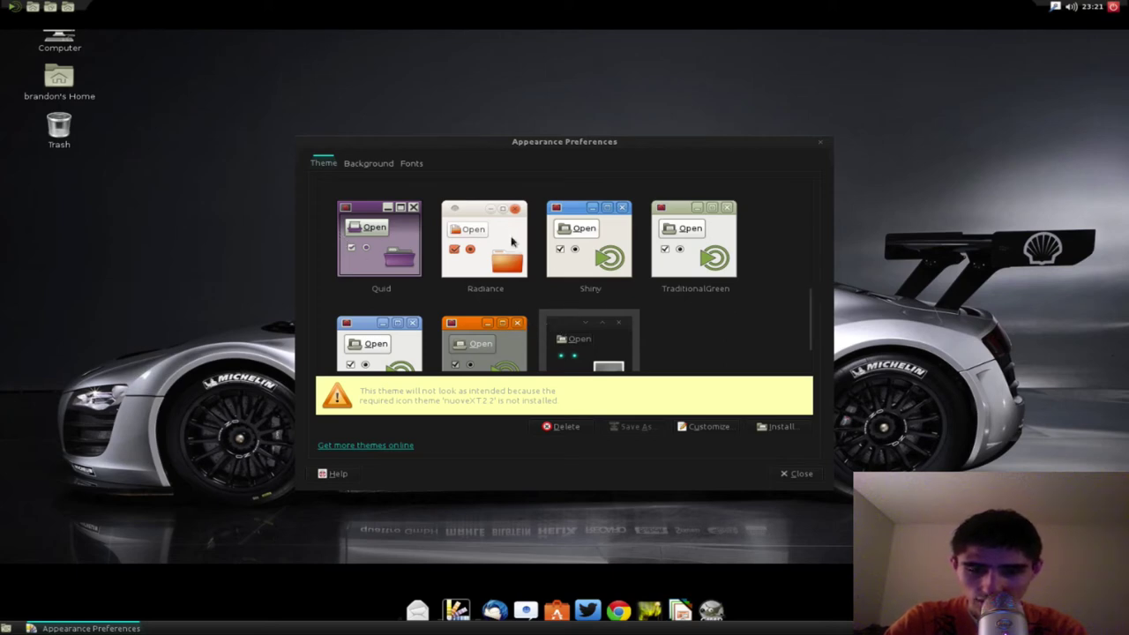
{"action": "left_click", "coordinate": [821, 142]}
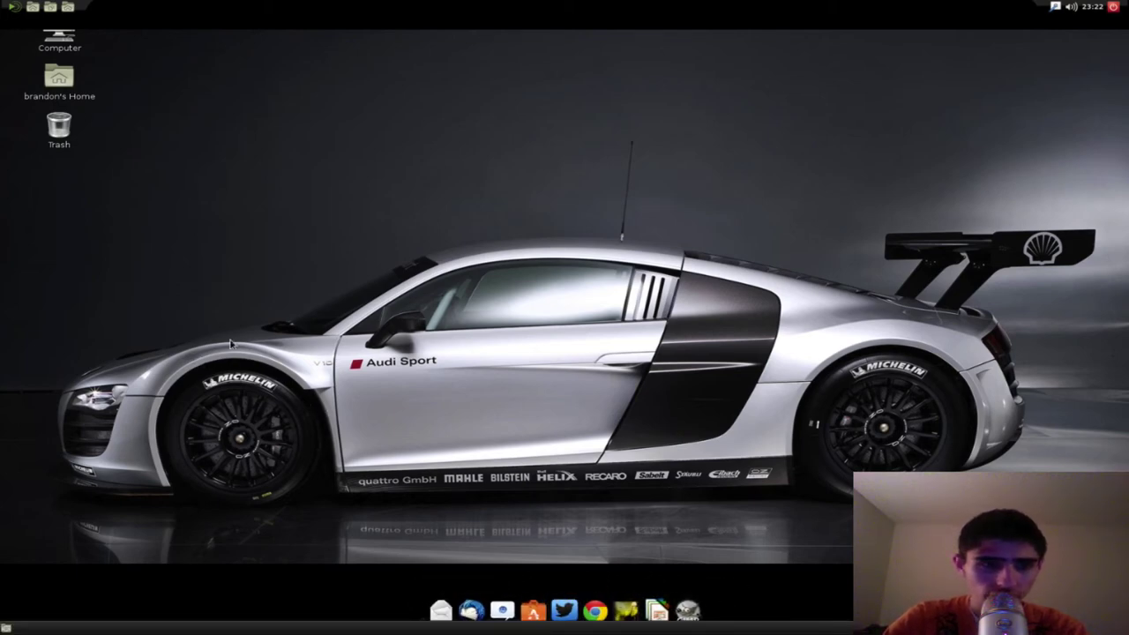
- Log out of MATE from the power menu, then sign back in with the account password
{"action": "left_click", "coordinate": [1113, 6]}
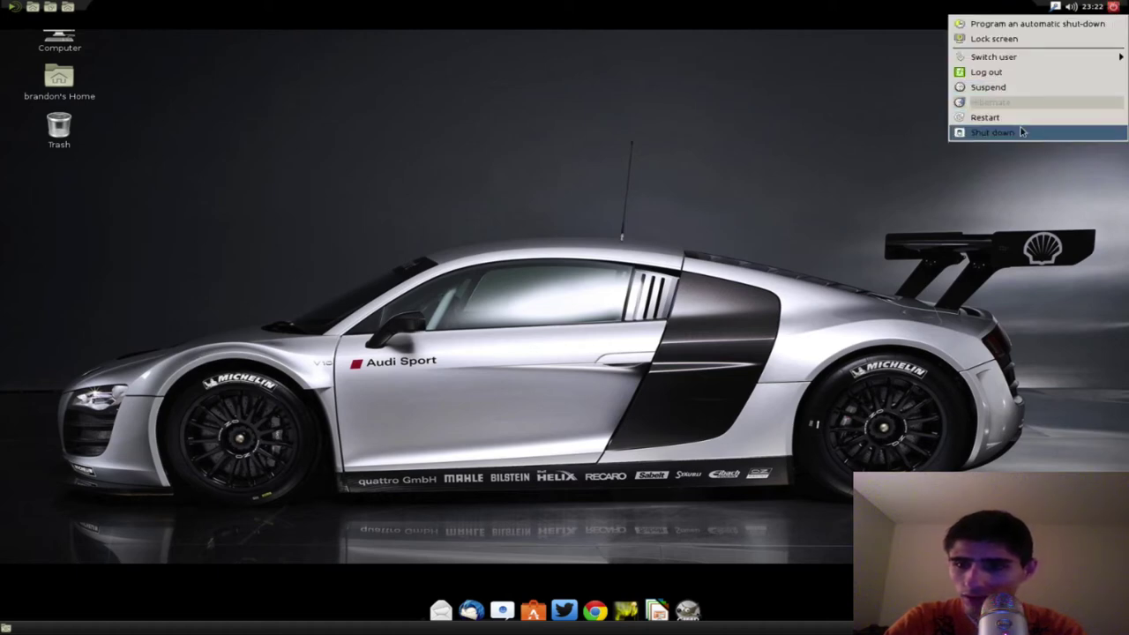
{"action": "left_click", "coordinate": [1011, 75]}
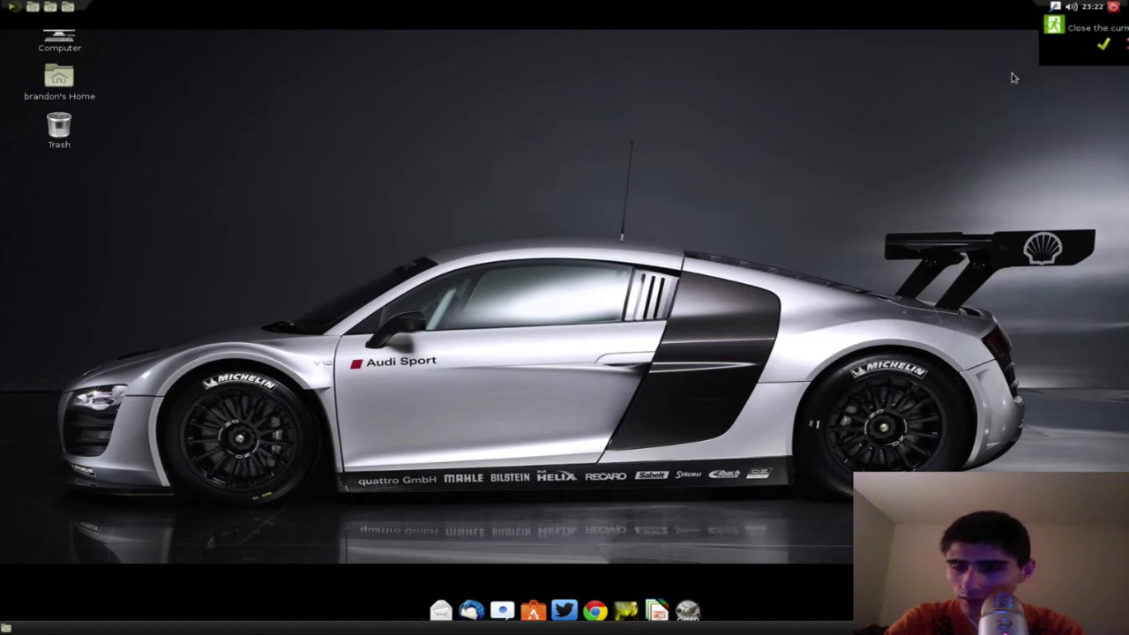
{"action": "left_click", "coordinate": [1103, 45]}
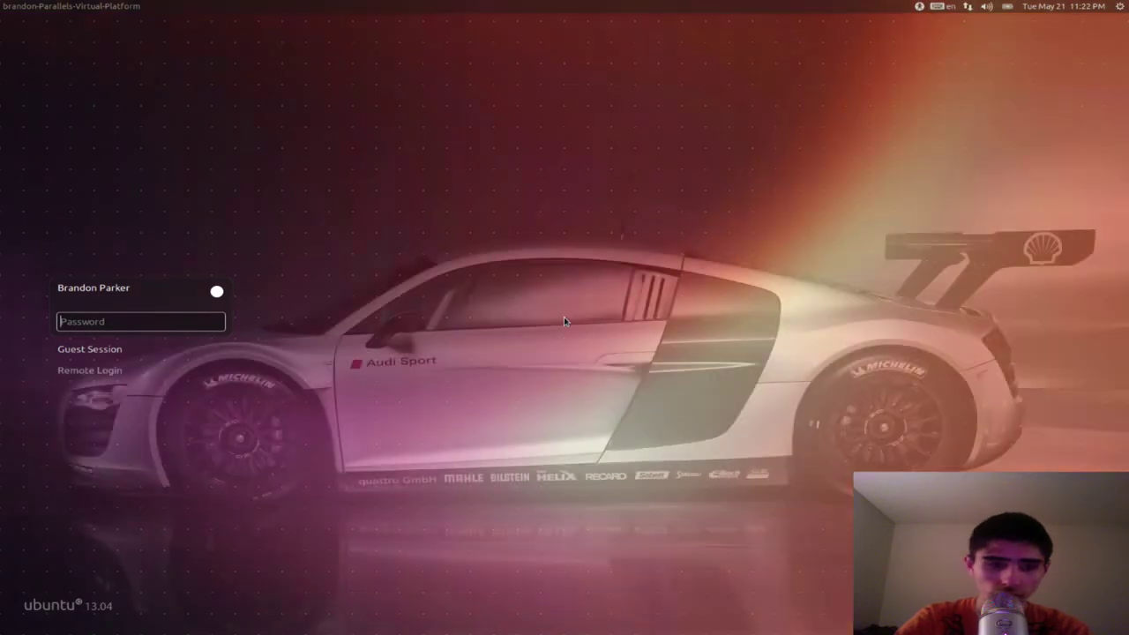
{"action": "type", "text": "***"}
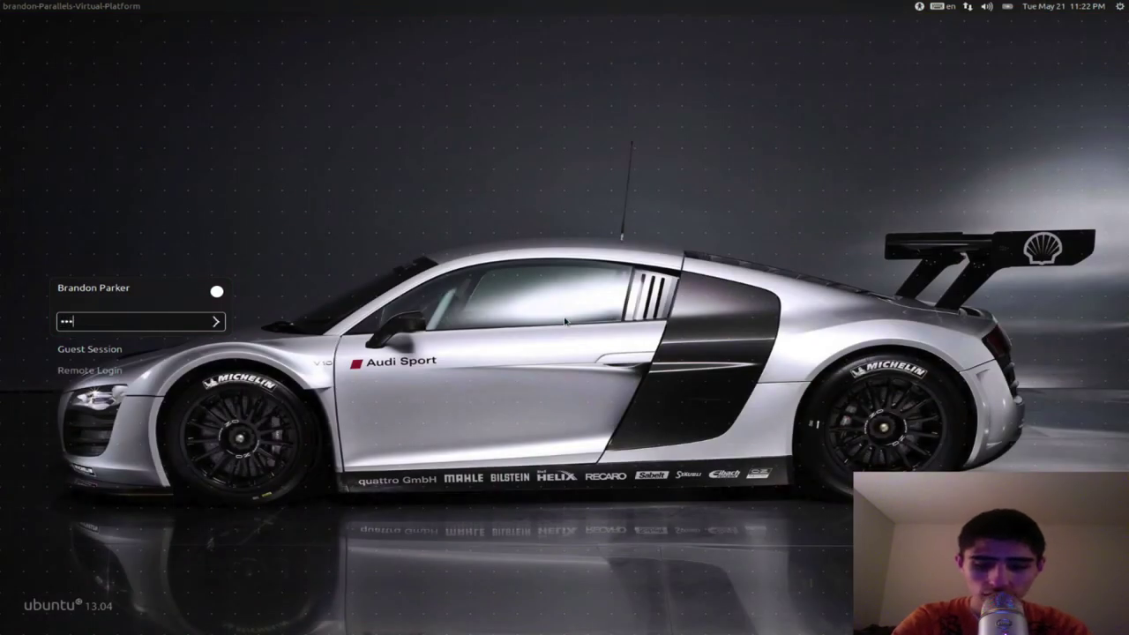
{"action": "type", "text": "*****"}
{"action": "key", "text": "Return"}
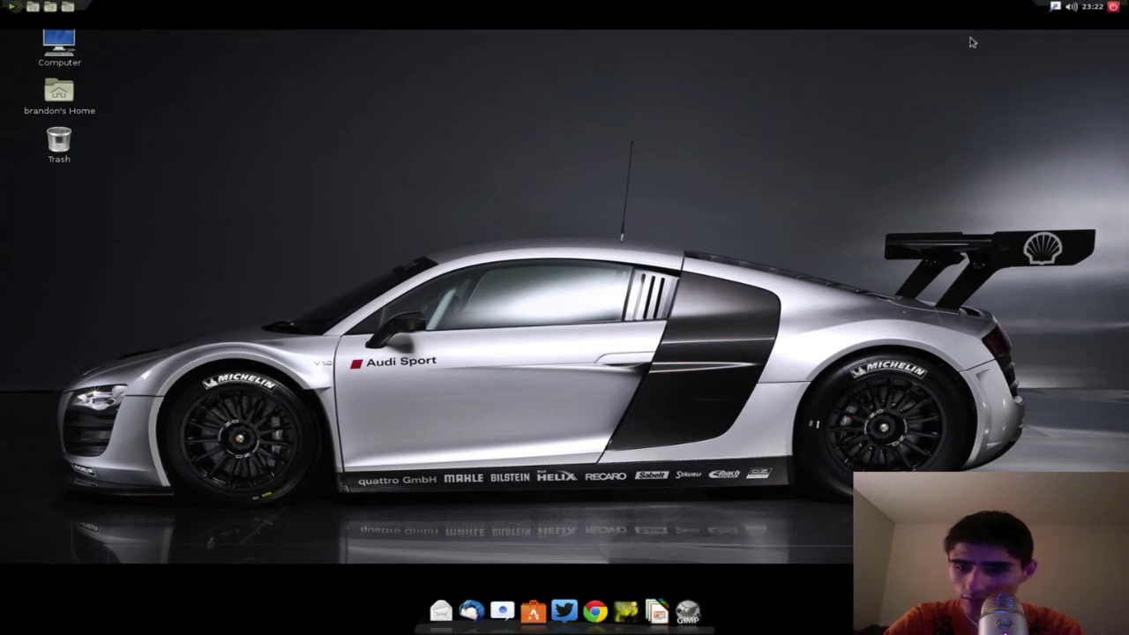
- End the MATE session via the panel power menu's Log out option and confirm
{"action": "left_click", "coordinate": [1114, 7]}
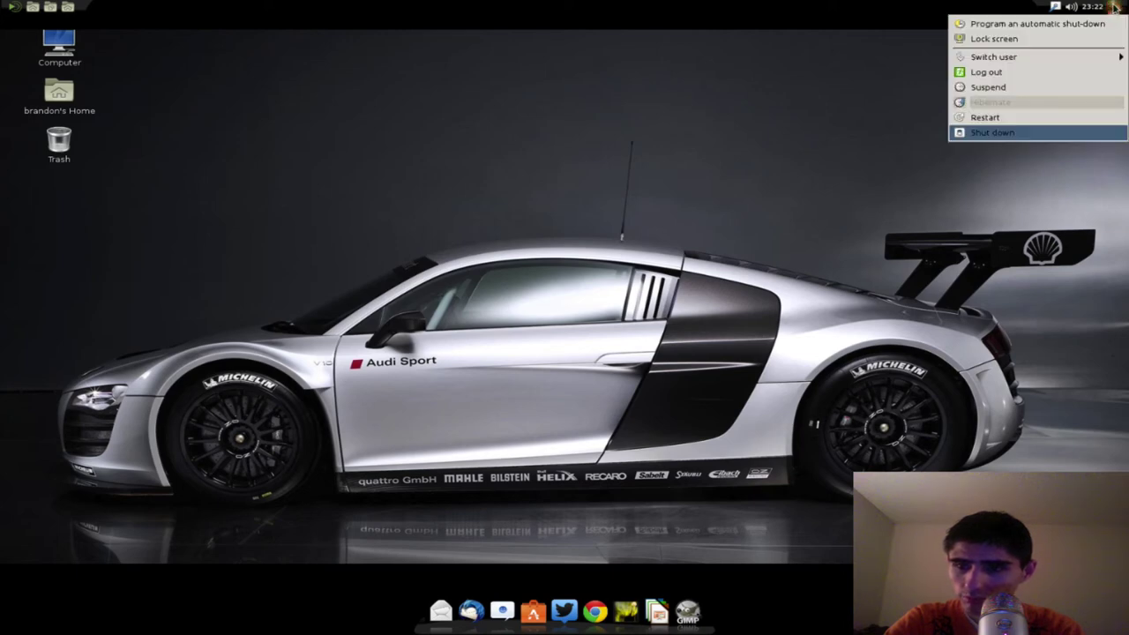
{"action": "left_click", "coordinate": [989, 73]}
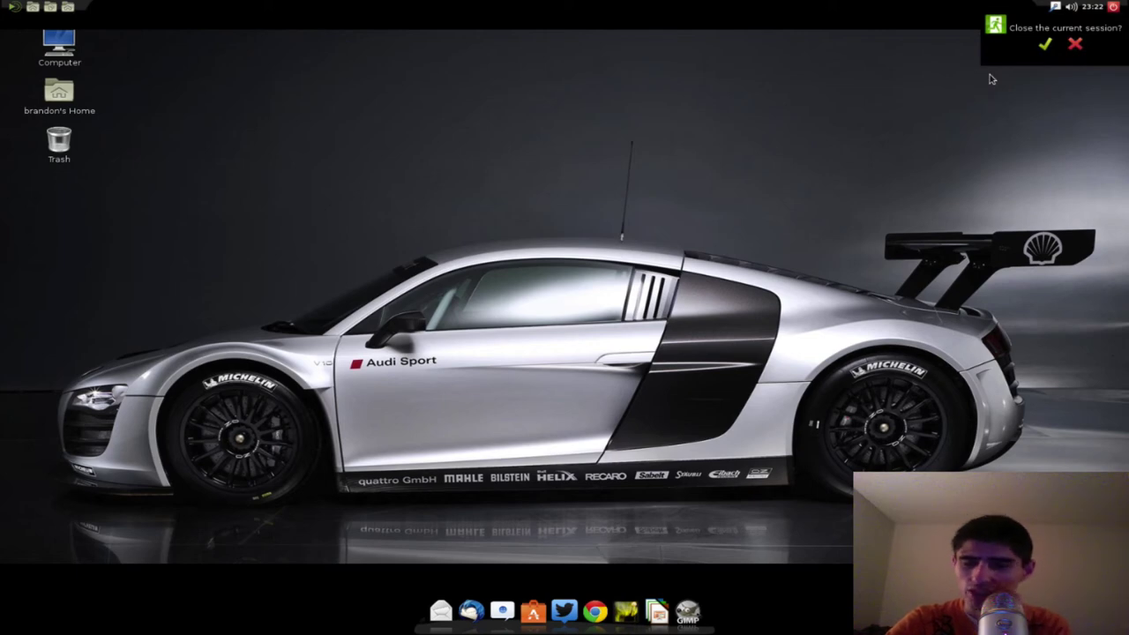
{"action": "left_click", "coordinate": [1043, 46]}
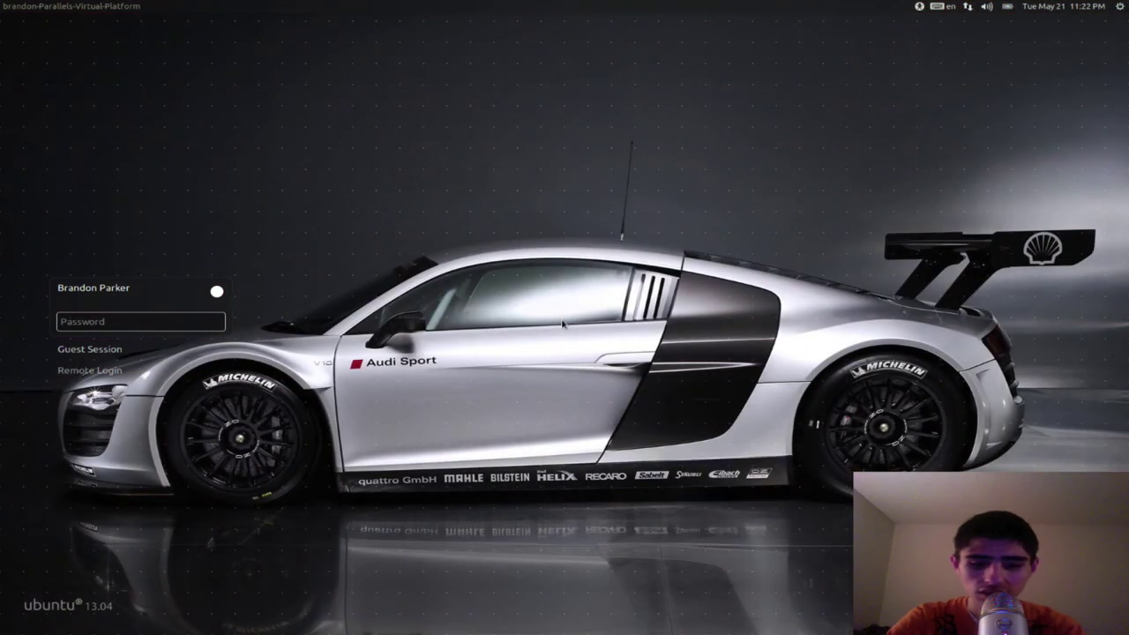
- Select Pantheon as the desktop session and log in with the account password
{"action": "type", "text": "p"}
{"action": "key", "text": "BackSpace"}
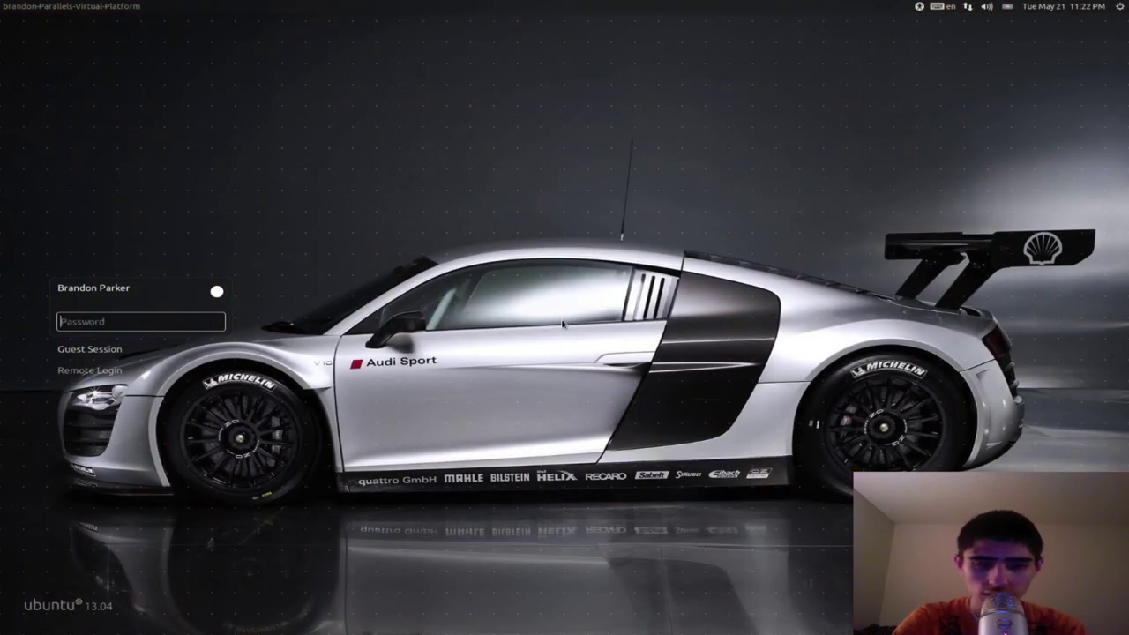
{"action": "left_click", "coordinate": [218, 294]}
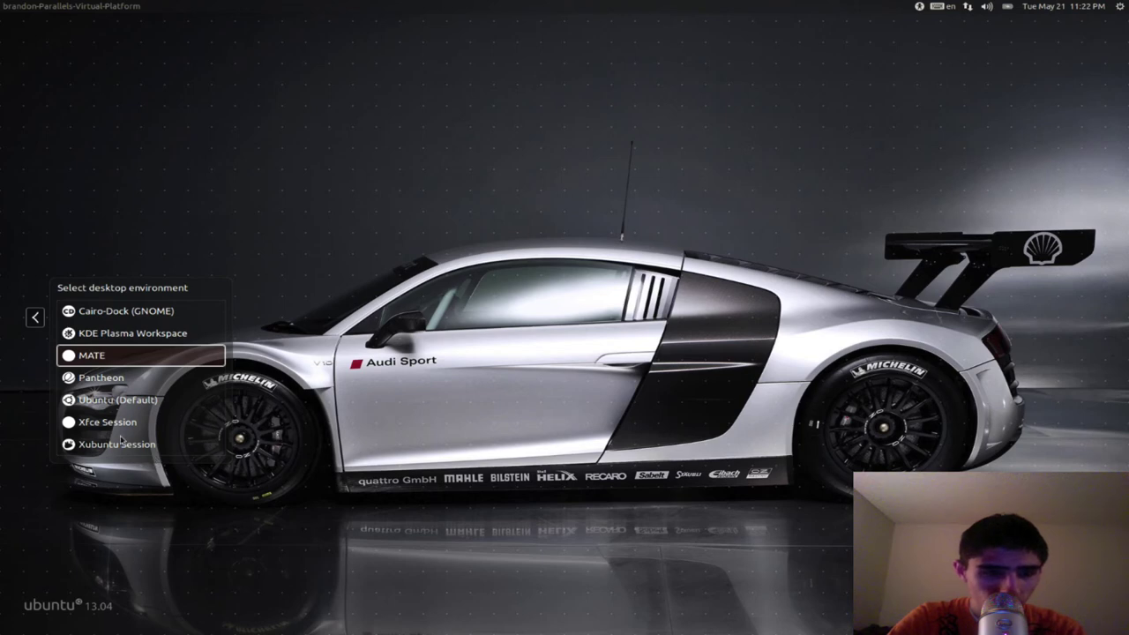
{"action": "left_click", "coordinate": [100, 378]}
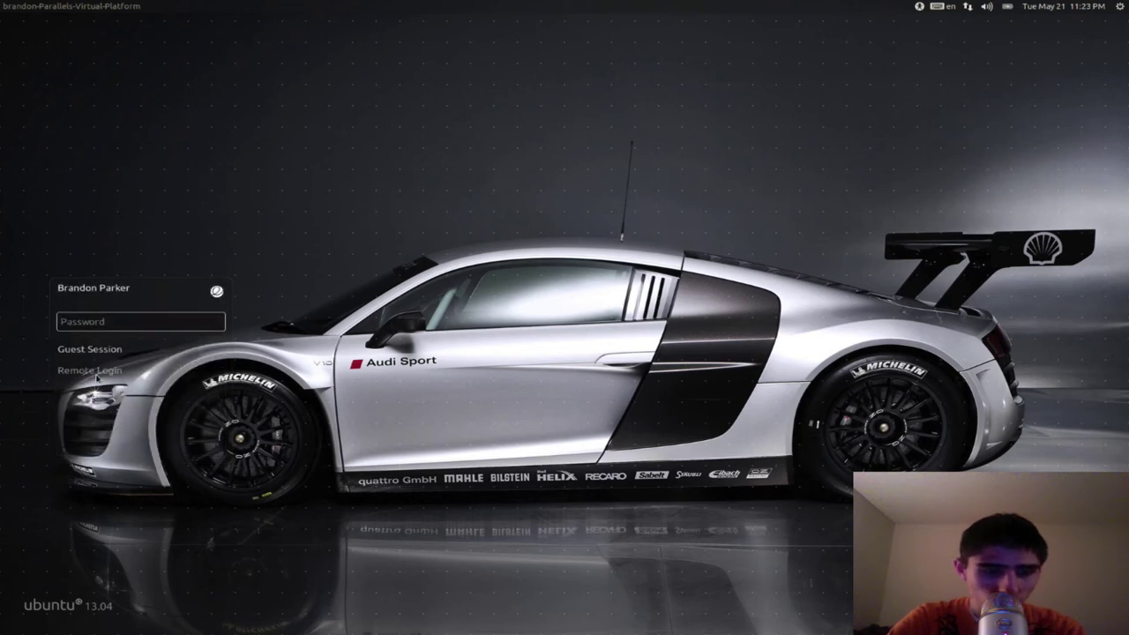
{"action": "left_click", "coordinate": [217, 293]}
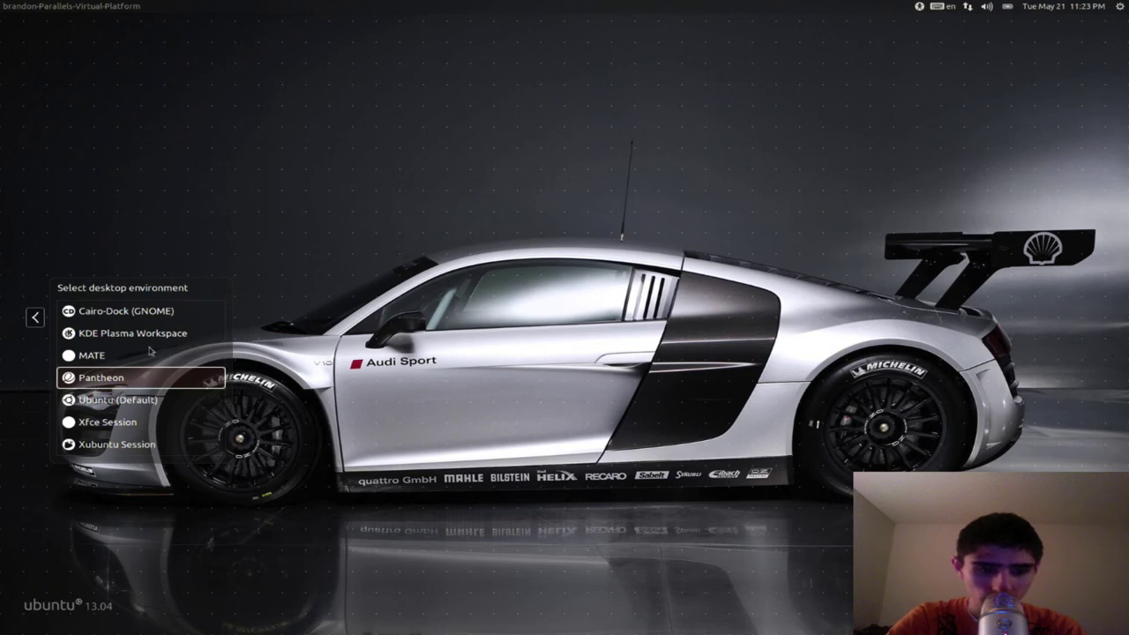
{"action": "left_click", "coordinate": [128, 378]}
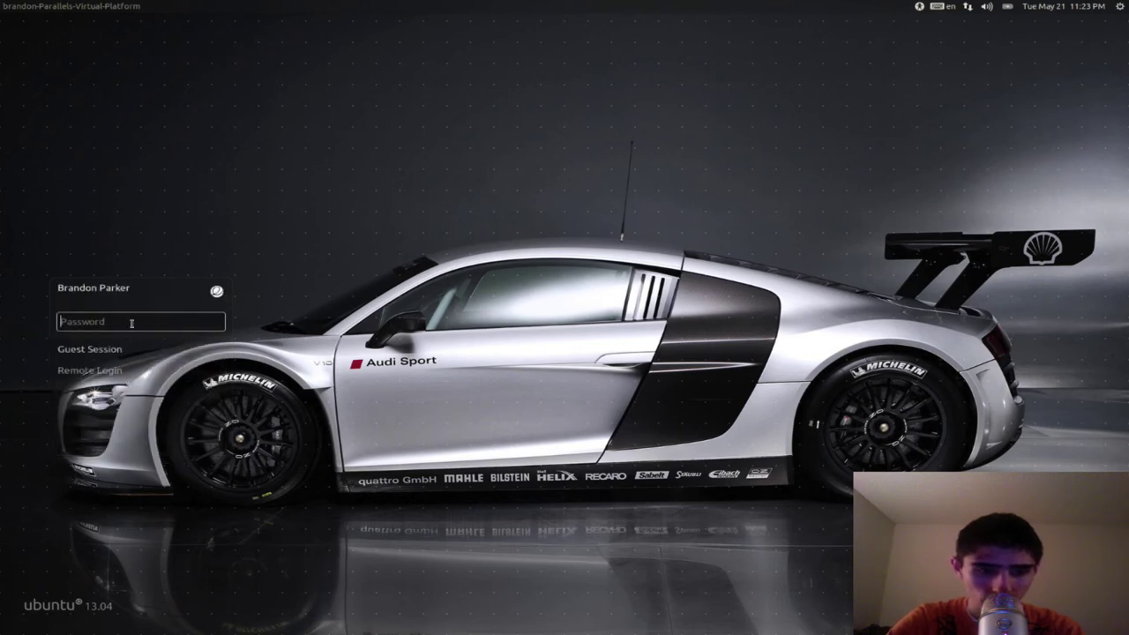
{"action": "type", "text": "**"}
{"action": "key", "text": "Return"}
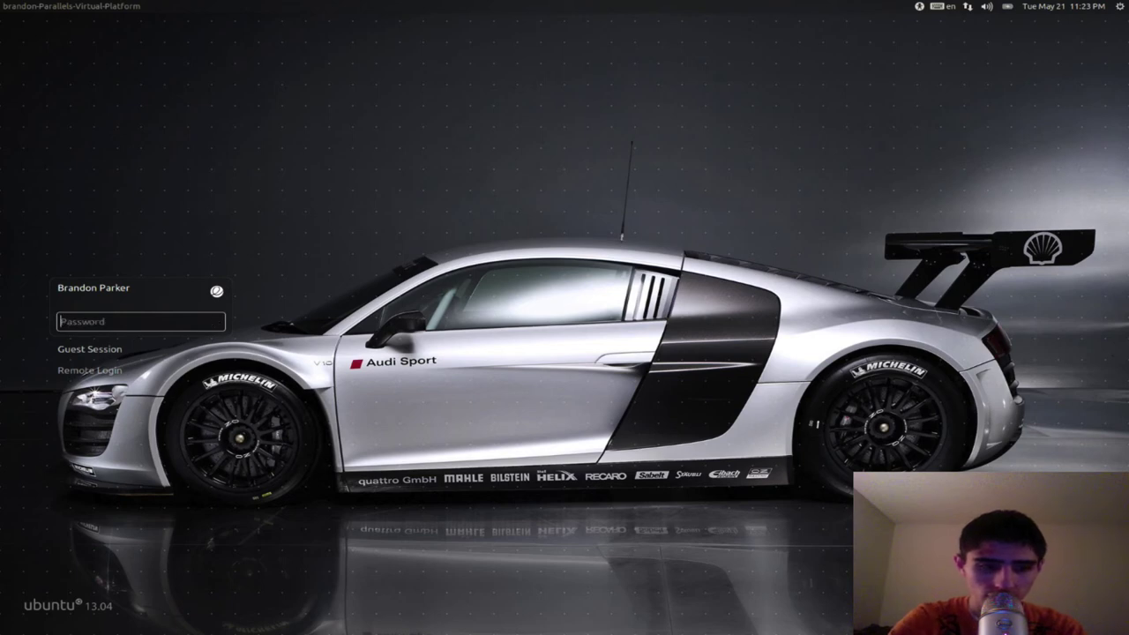
{"action": "type", "text": "***"}
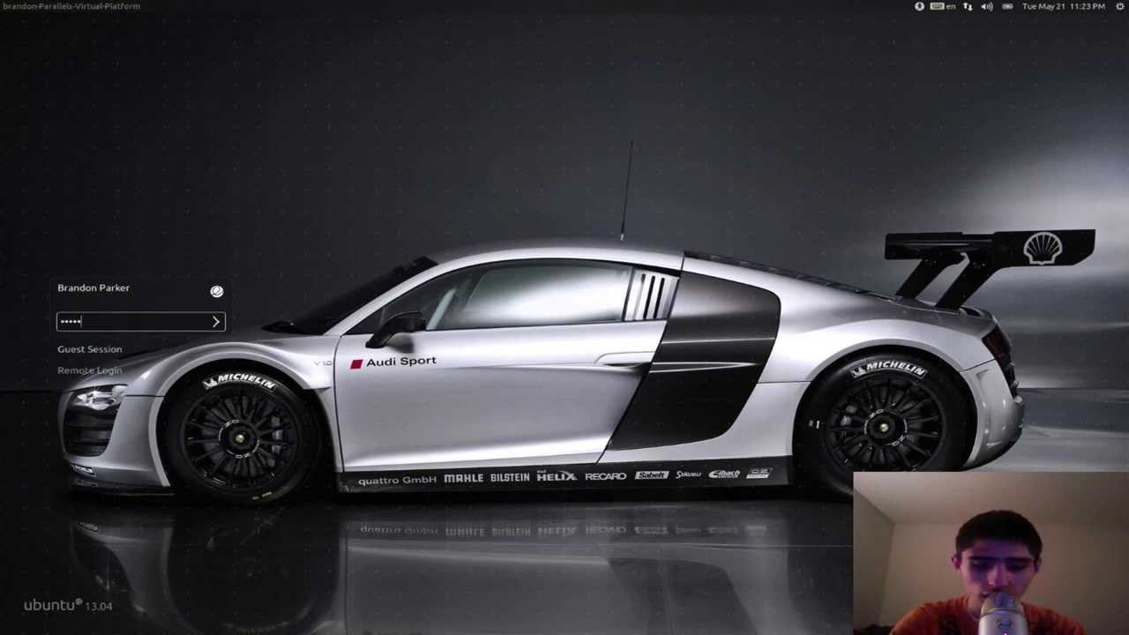
{"action": "type", "text": "***"}
{"action": "key", "text": "Return"}
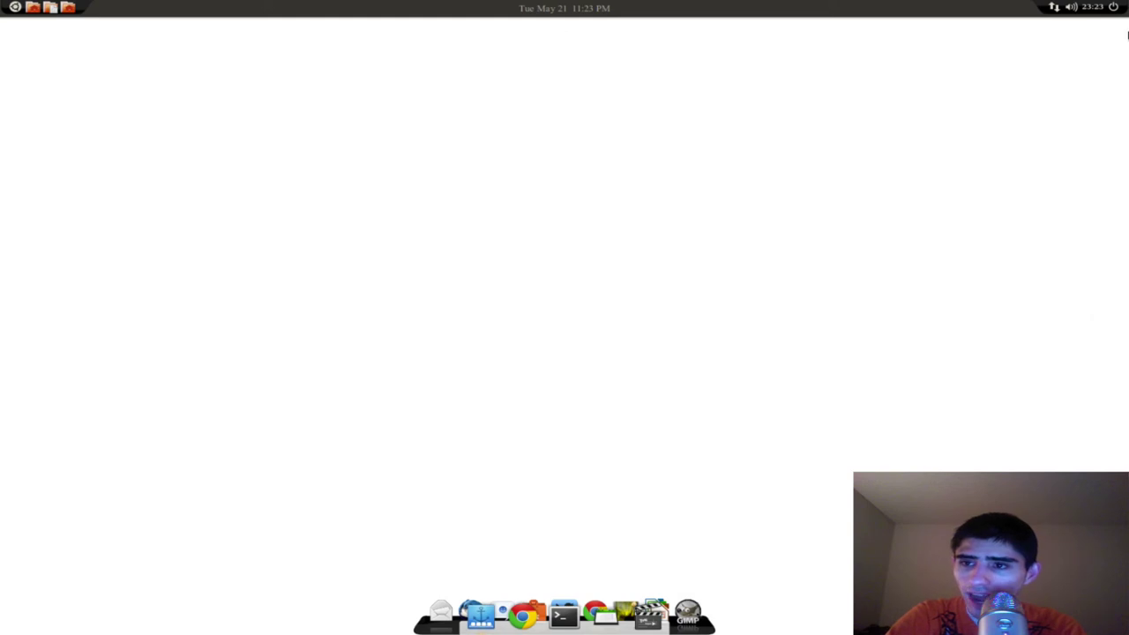
- Log out of Pantheon from the gear system menu and confirm Log Out
{"action": "left_click", "coordinate": [1119, 8]}
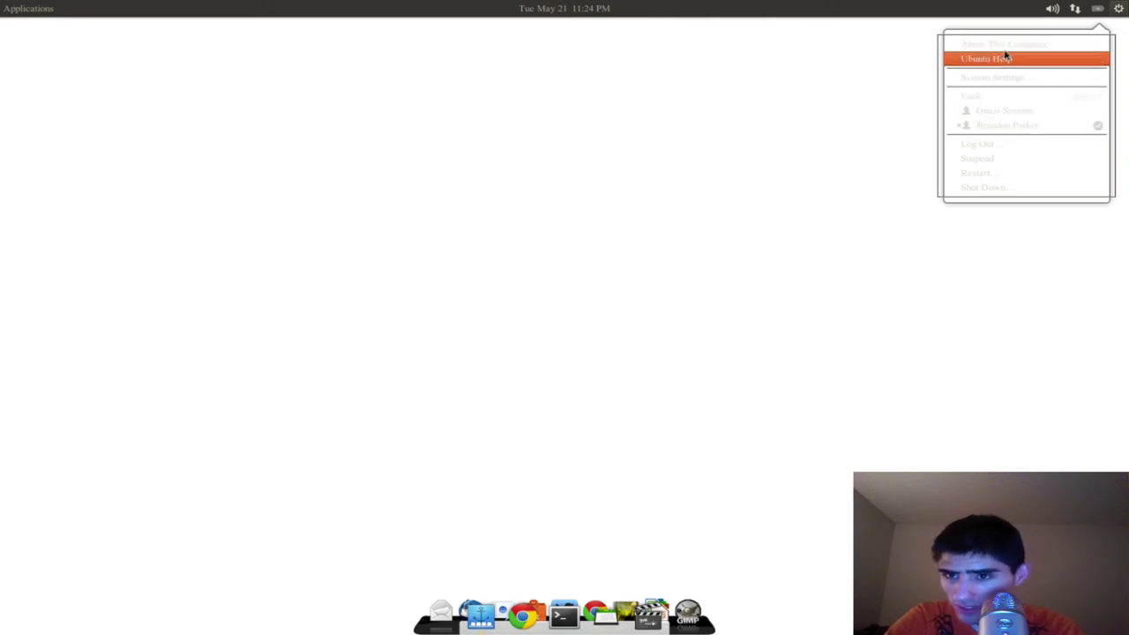
{"action": "left_click", "coordinate": [999, 146]}
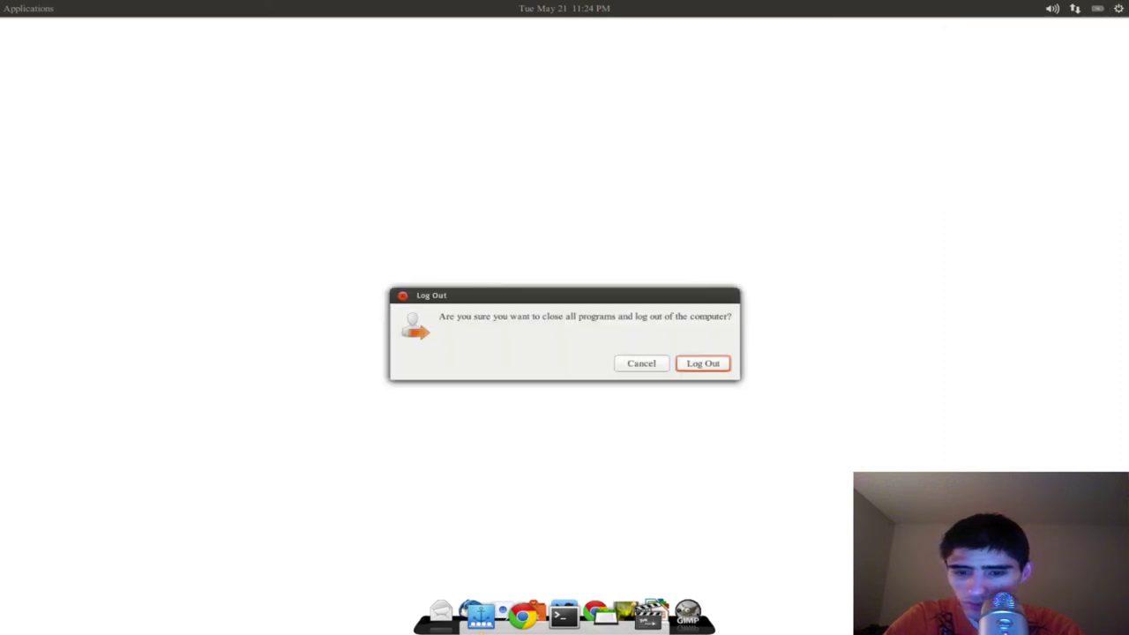
{"action": "left_click", "coordinate": [705, 364]}
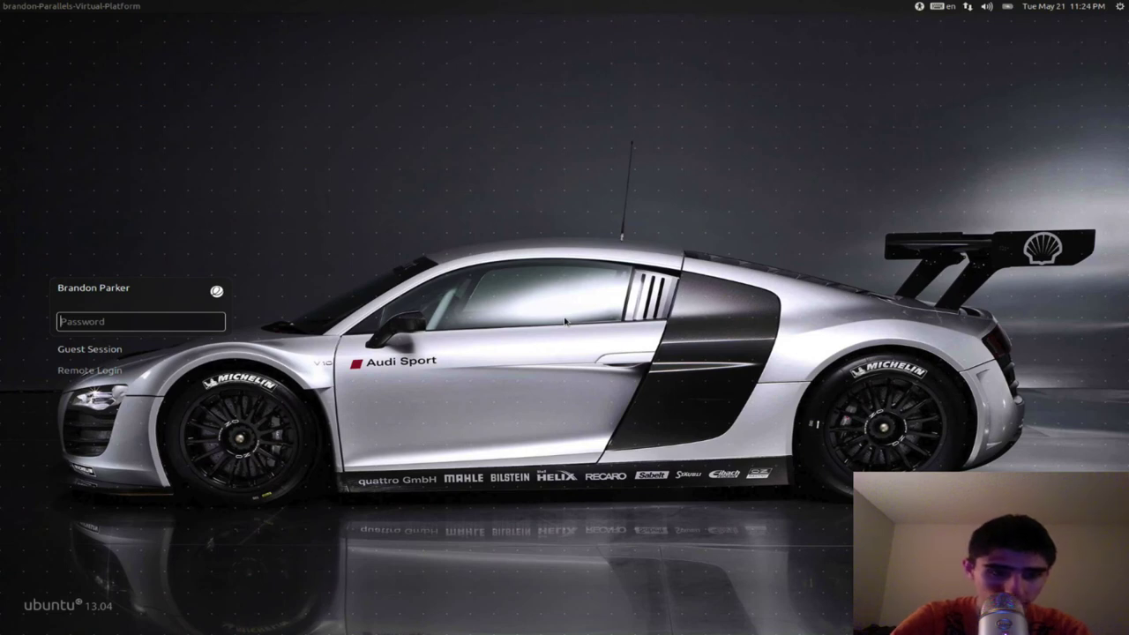
- Choose Xfce Session at the login screen and sign in with the account password
{"action": "left_click", "coordinate": [217, 293]}
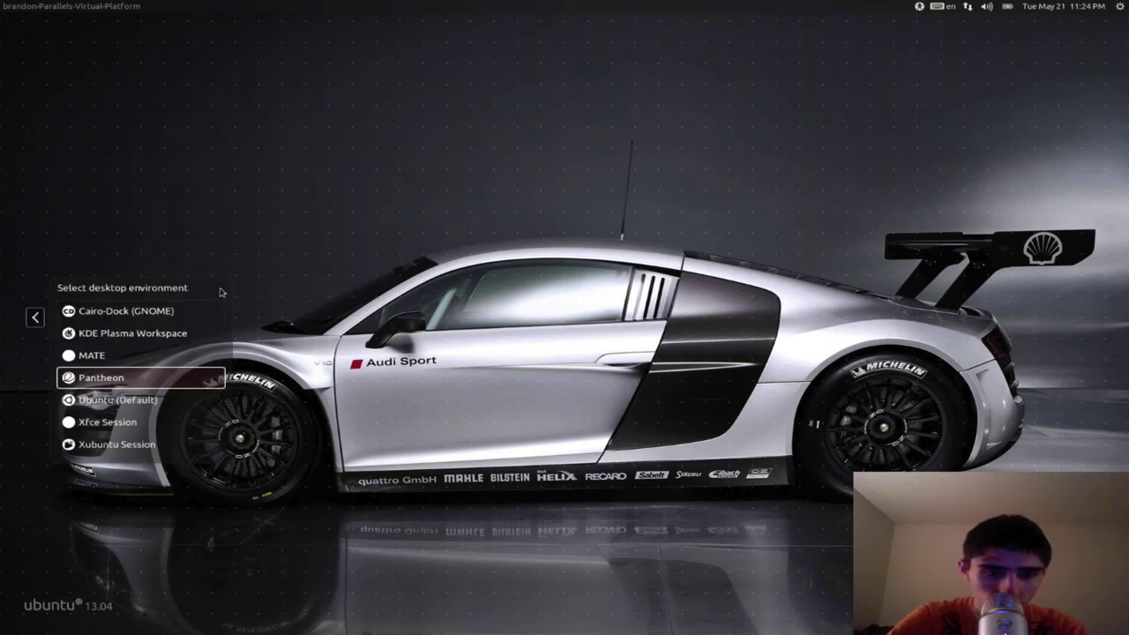
{"action": "left_click", "coordinate": [83, 421]}
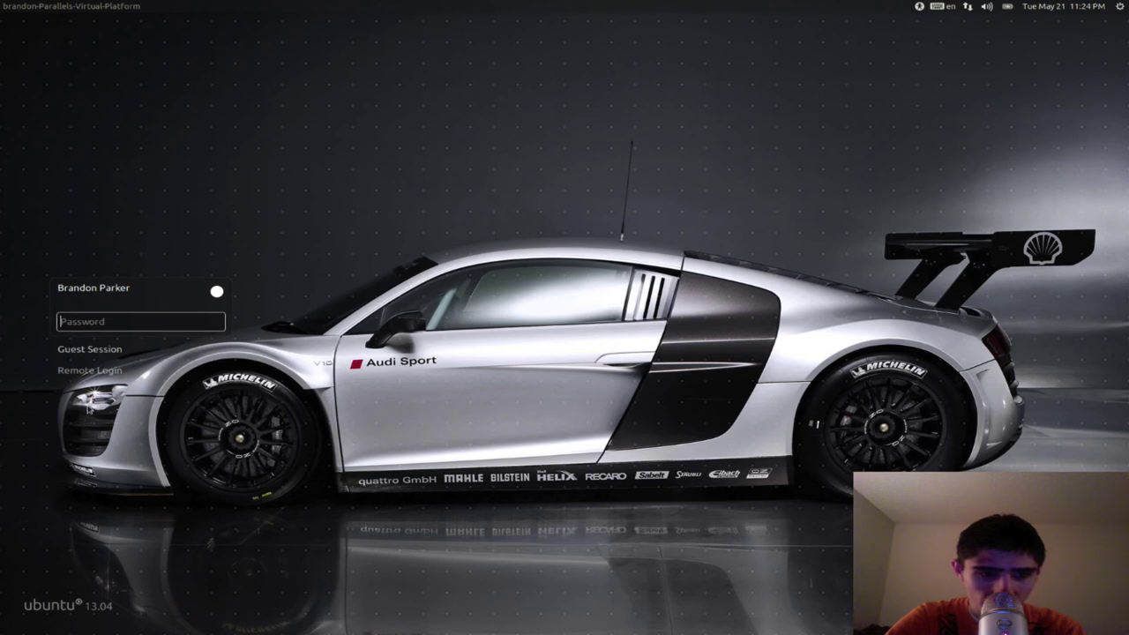
{"action": "type", "text": "aa"}
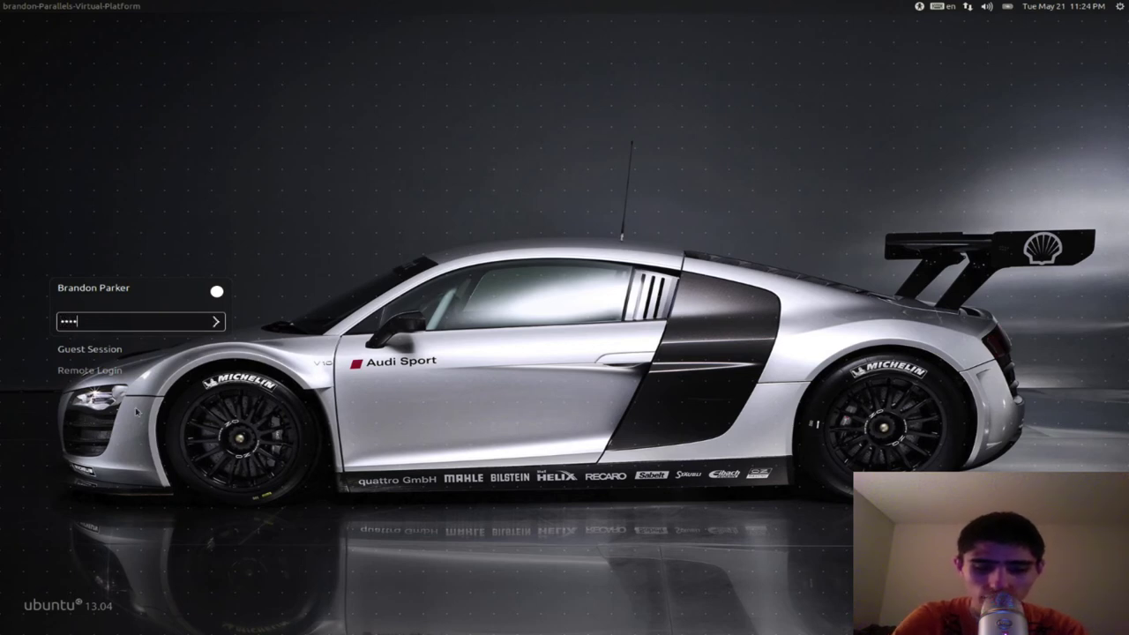
{"action": "key", "text": "Return"}
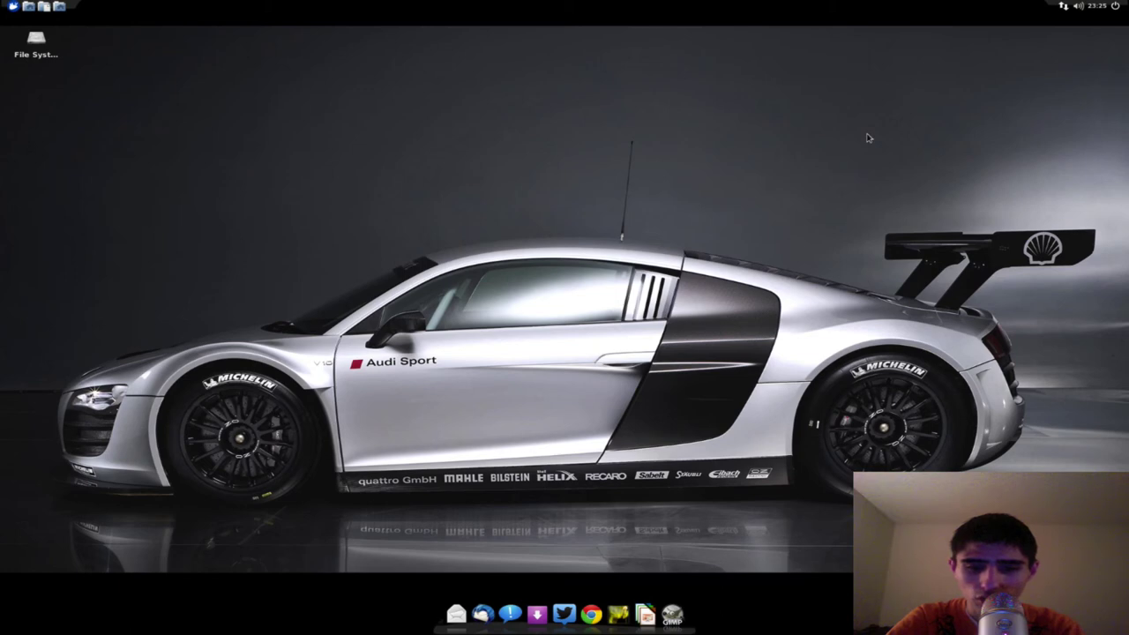
- Attempt to log out of Xfce twice and dismiss the resulting logout error
{"action": "left_click", "coordinate": [1116, 7]}
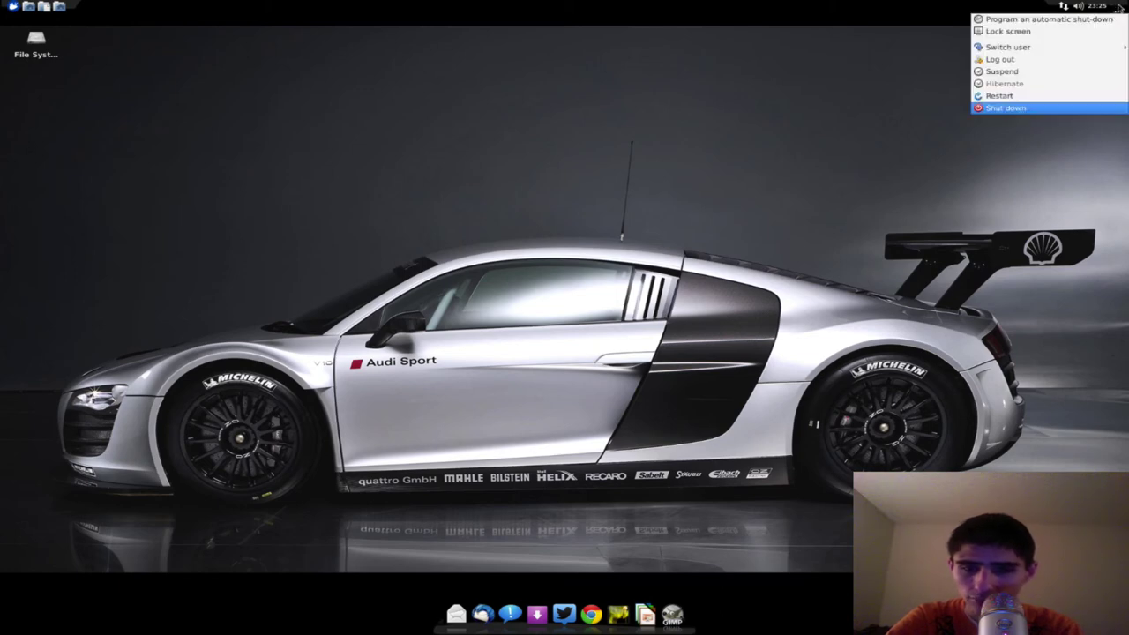
{"action": "left_click", "coordinate": [1020, 59]}
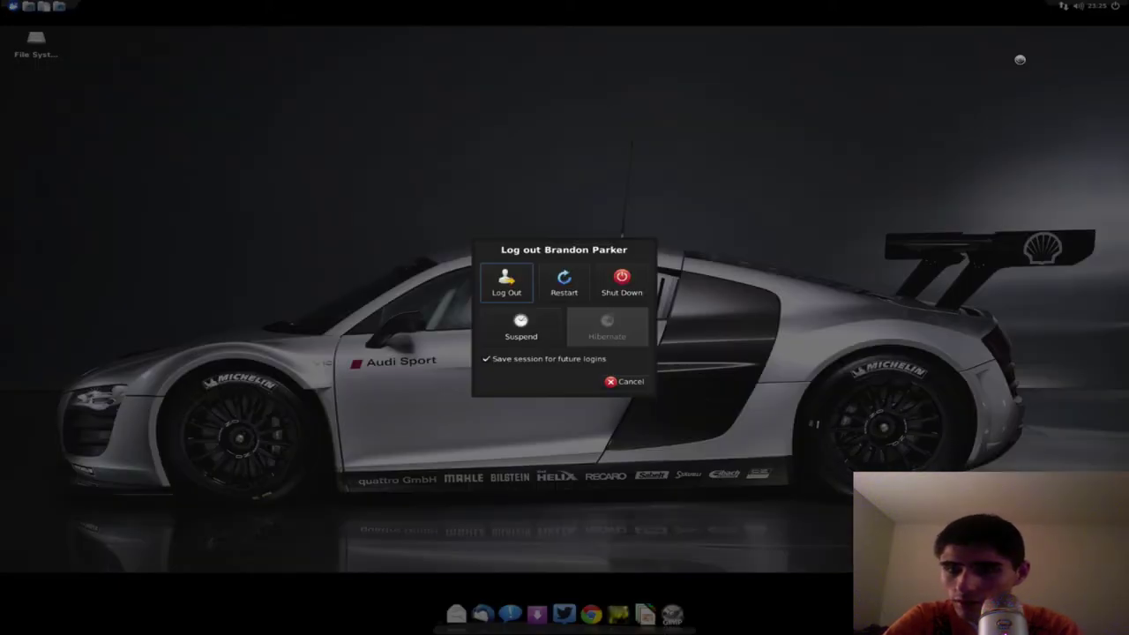
{"action": "left_click", "coordinate": [506, 279]}
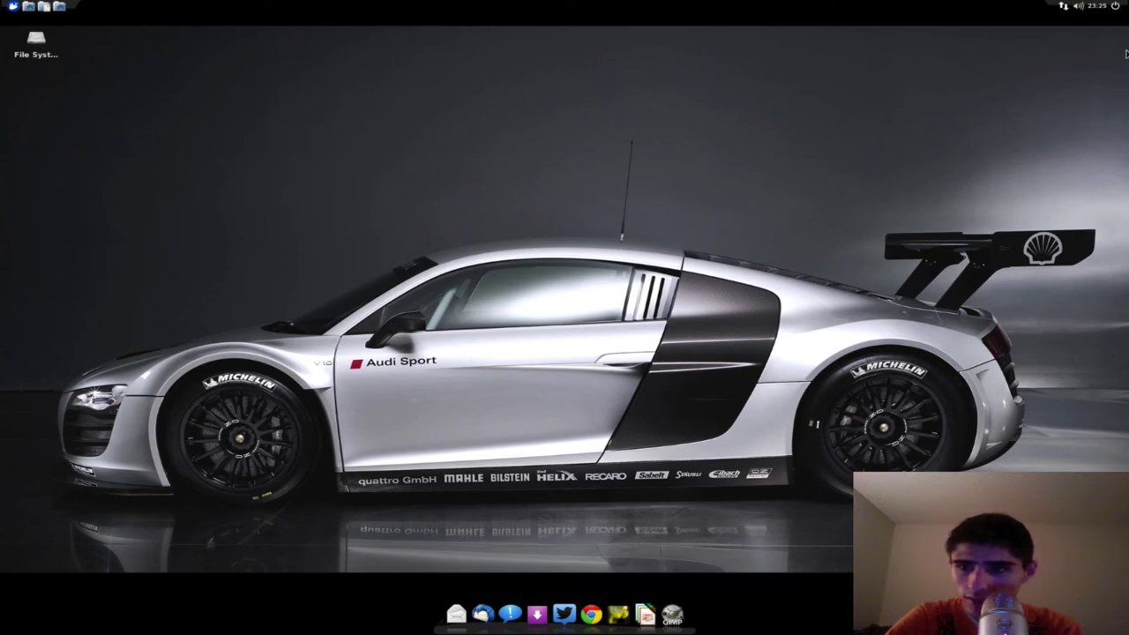
{"action": "left_click", "coordinate": [1115, 6]}
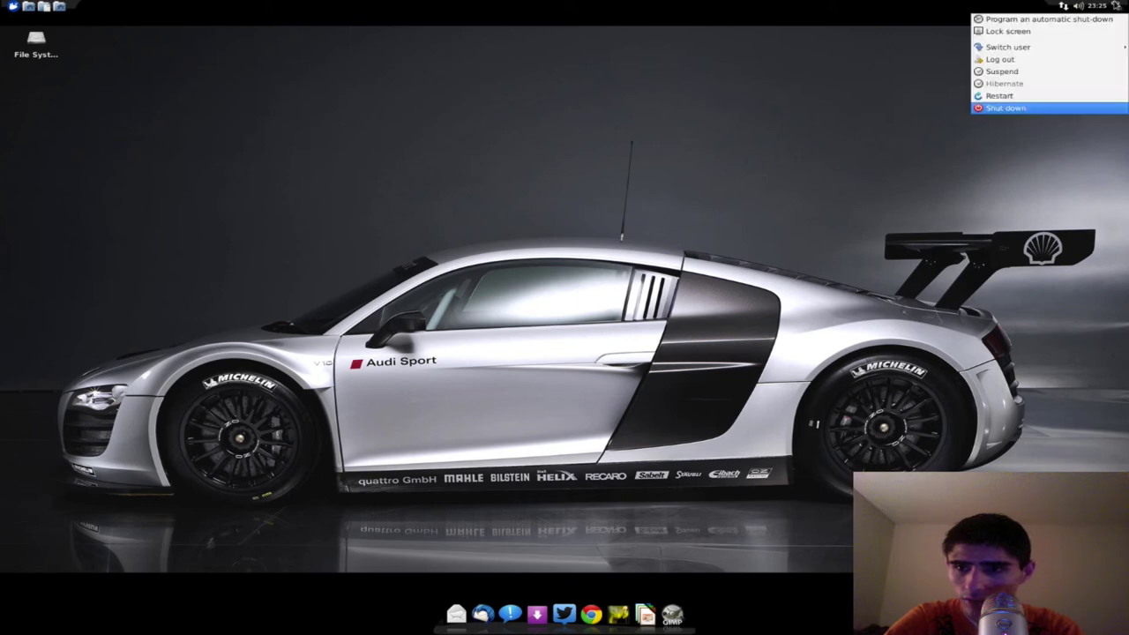
{"action": "left_click", "coordinate": [1019, 60]}
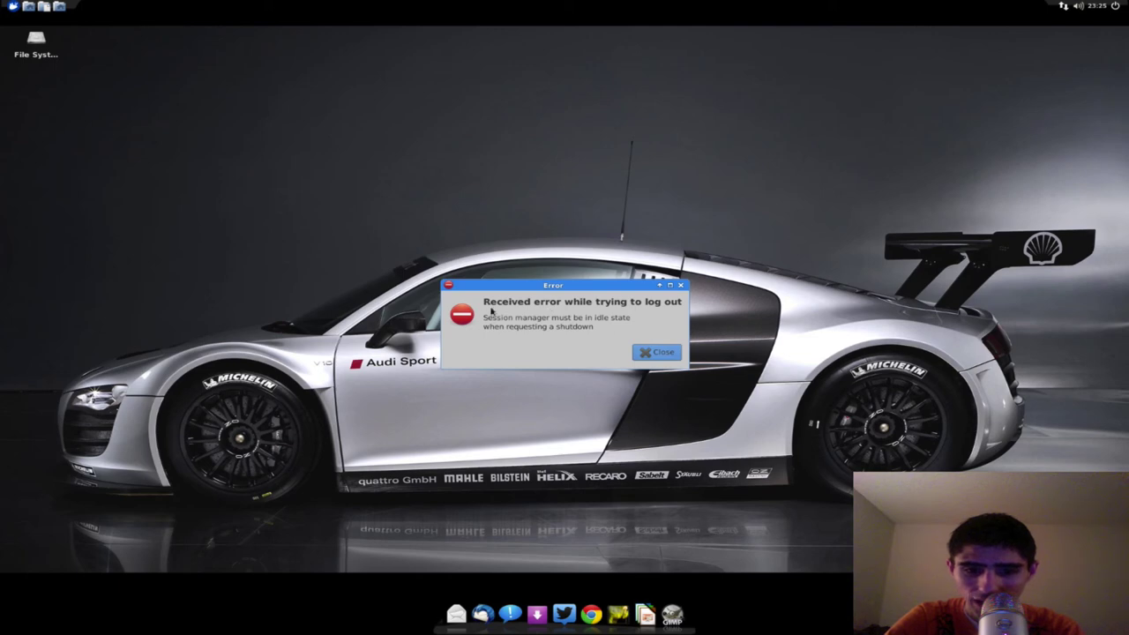
{"action": "left_click", "coordinate": [682, 286]}
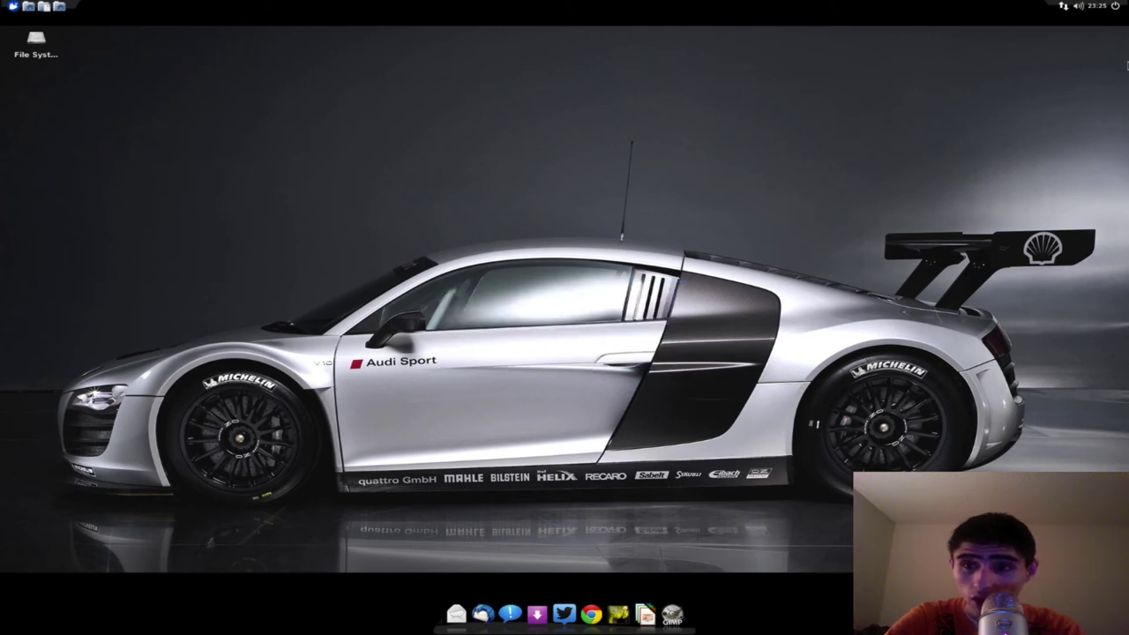
- Restart the computer from the Xfce power menu and confirm
{"action": "left_click", "coordinate": [1116, 6]}
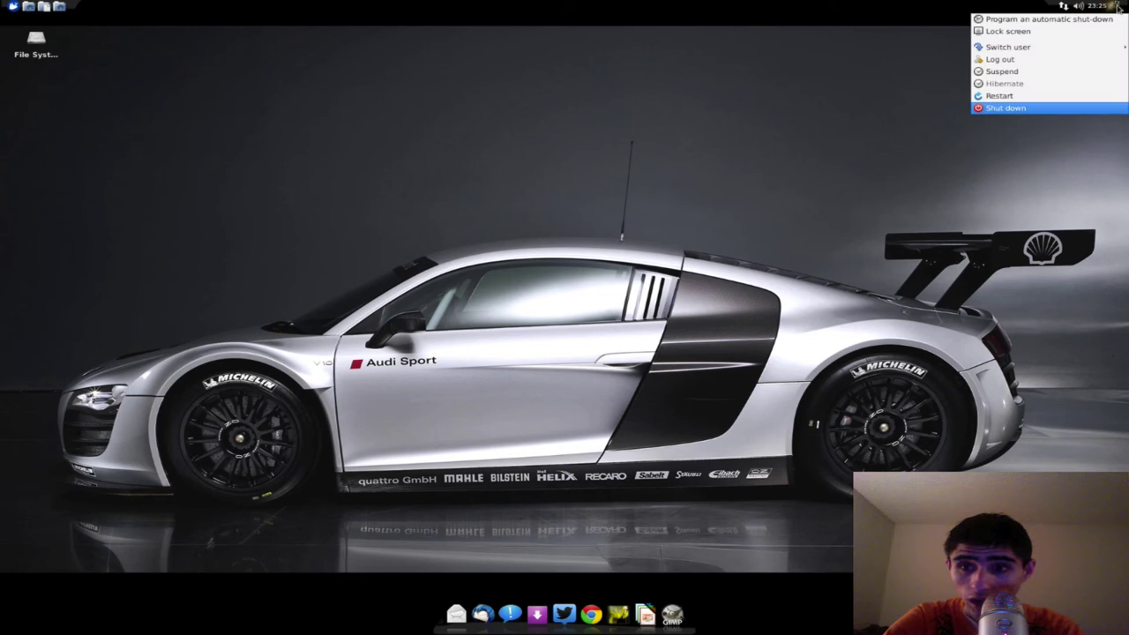
{"action": "left_click", "coordinate": [1012, 96]}
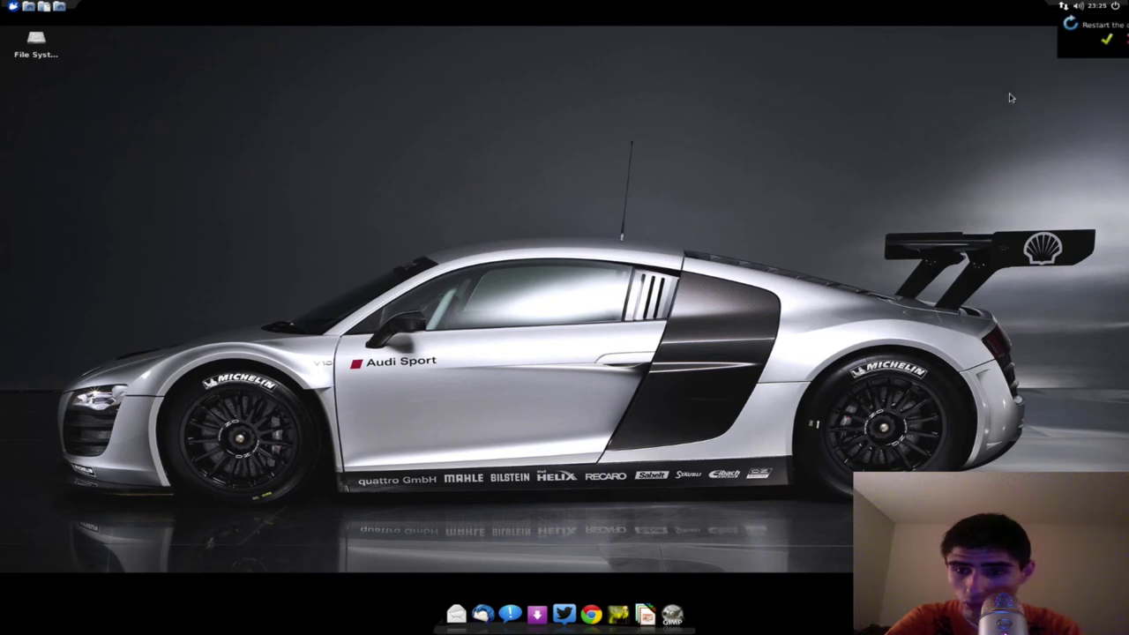
{"action": "left_click", "coordinate": [1107, 38]}
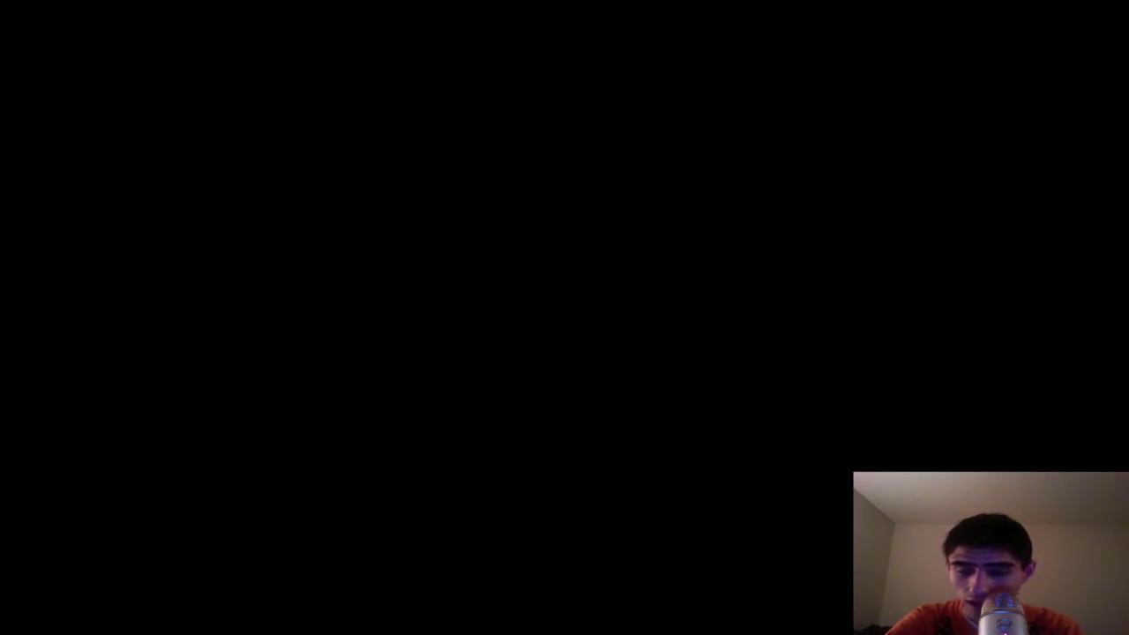